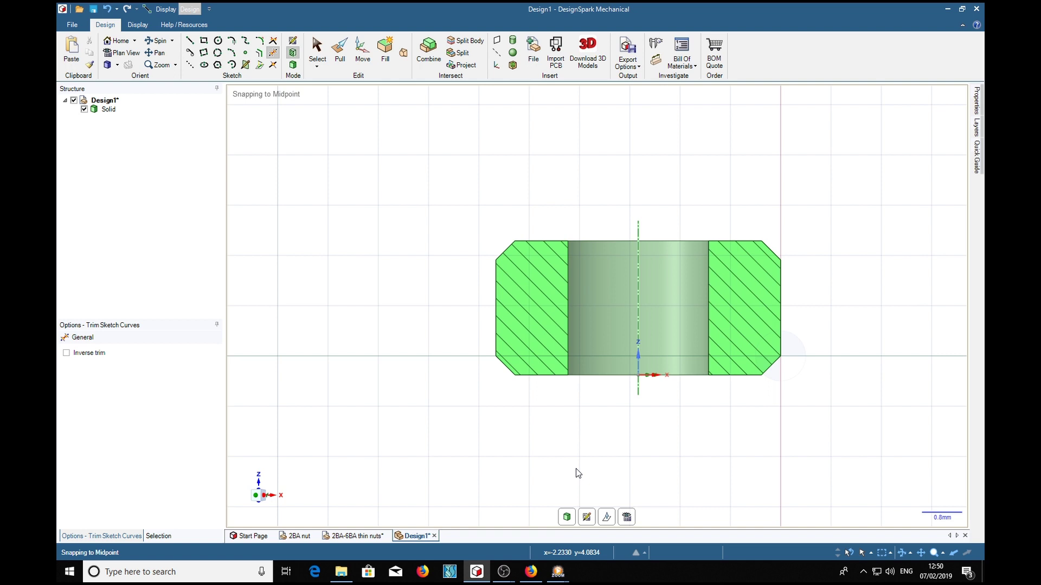
# Step: Leave curve trimming with the nut's section sketch finished
pyautogui.press('Escape')
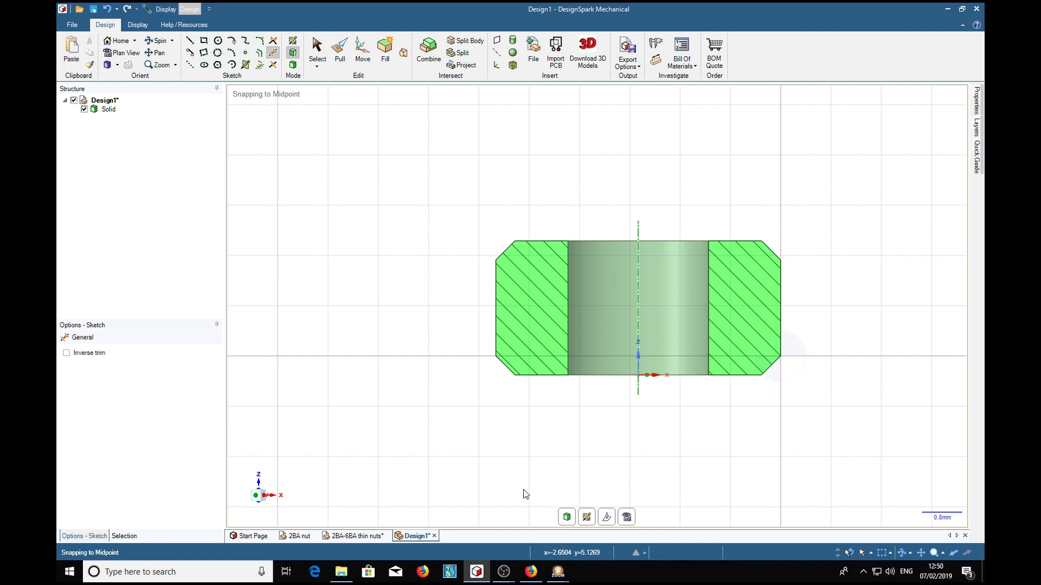
# Step: With grid snapping off, sketch a small rectangle 0.0157in (0.399 mm) tall below the nut section
pyautogui.press('r')
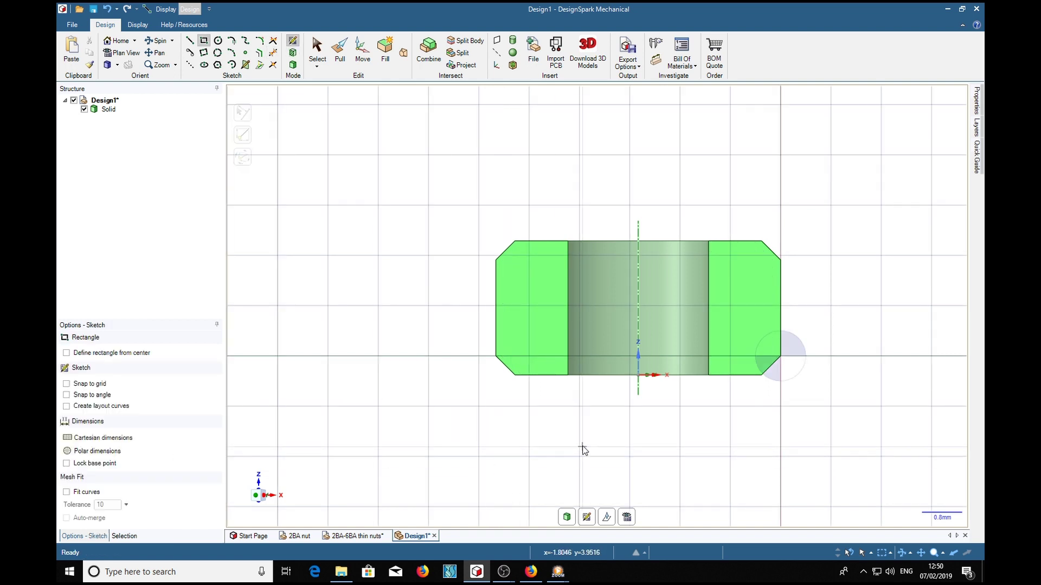
pyautogui.click(67, 384)
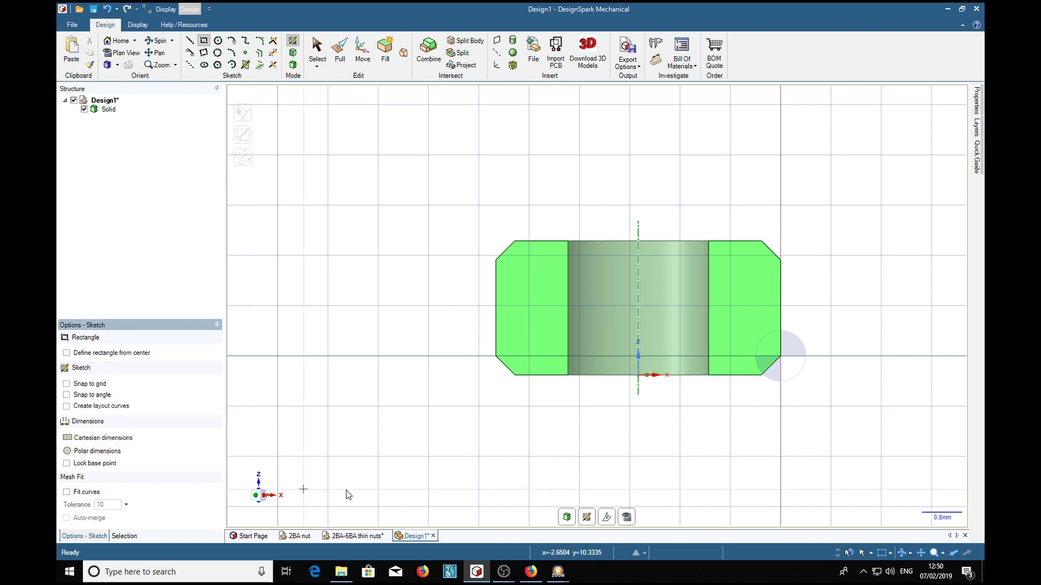
pyautogui.click(542, 451)
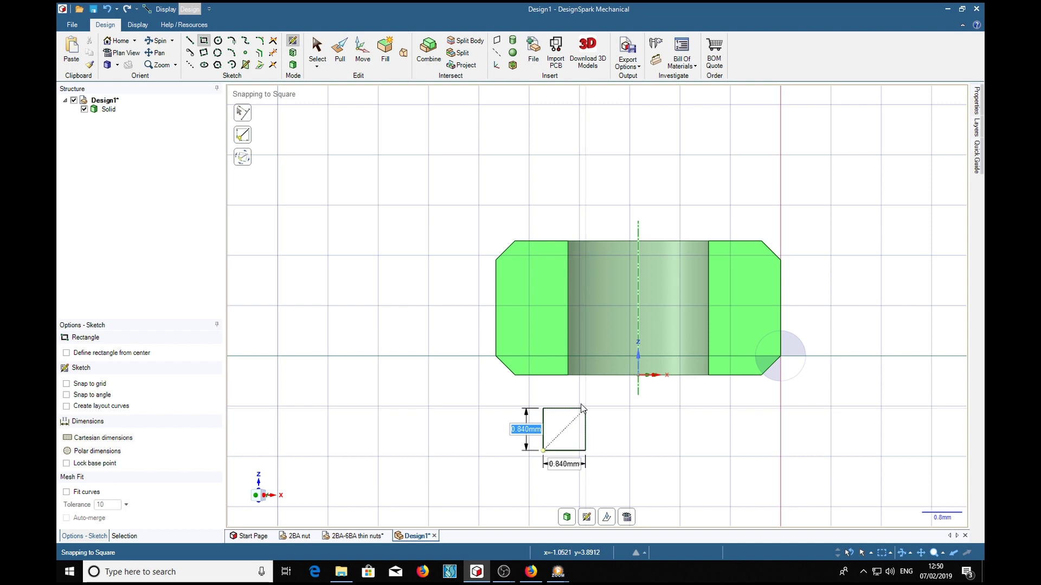
pyautogui.press('BackSpace')
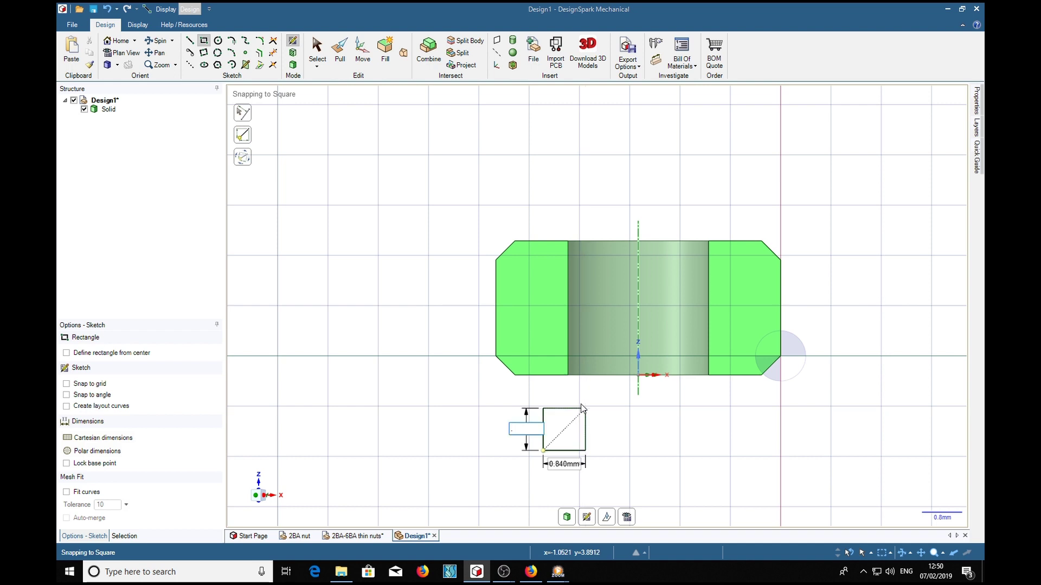
pyautogui.write('.0157in')
pyautogui.press('Tab')
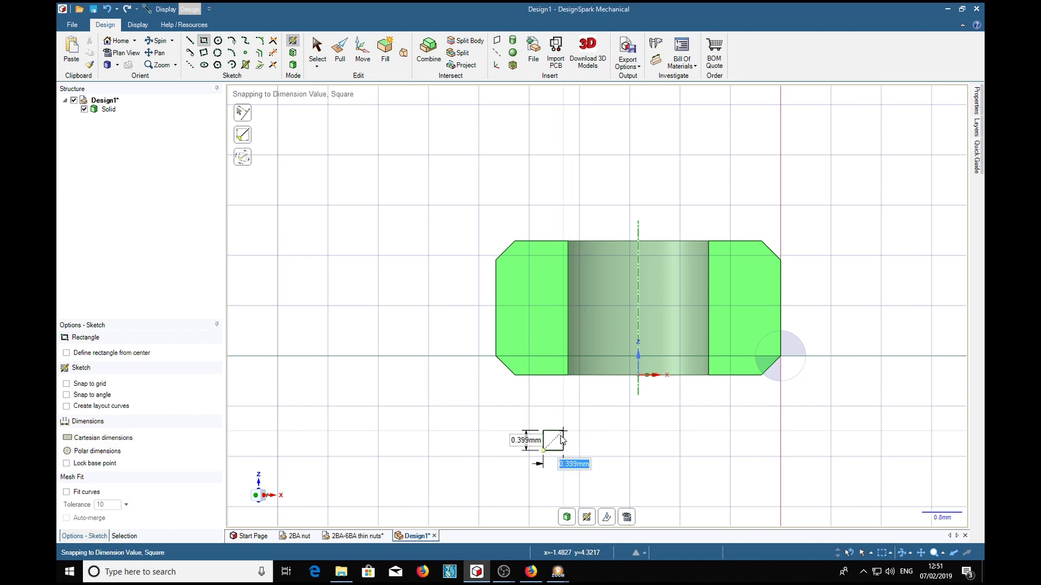
pyautogui.scroll(3, 563, 439)
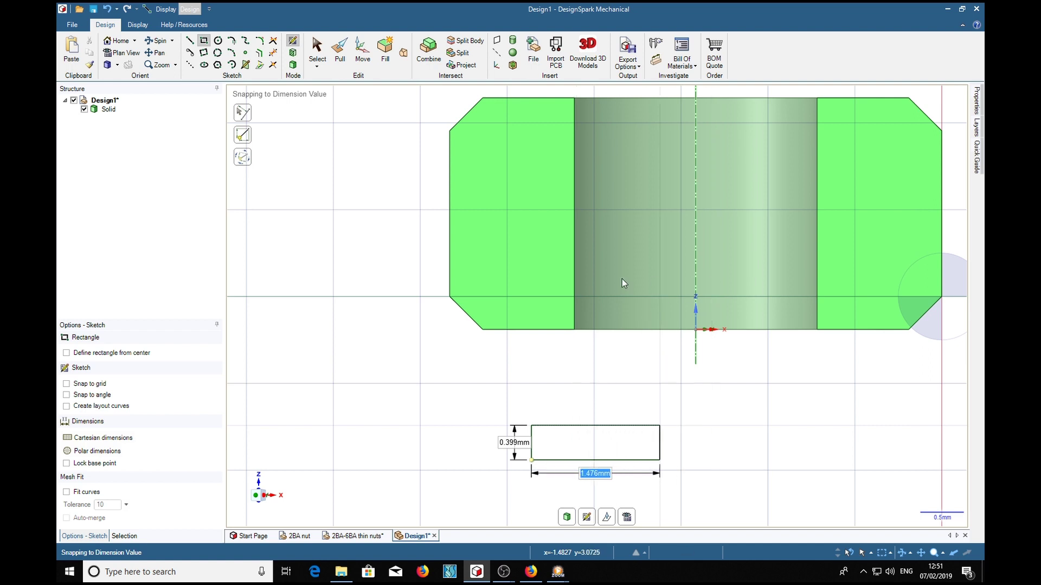
pyautogui.click(566, 412)
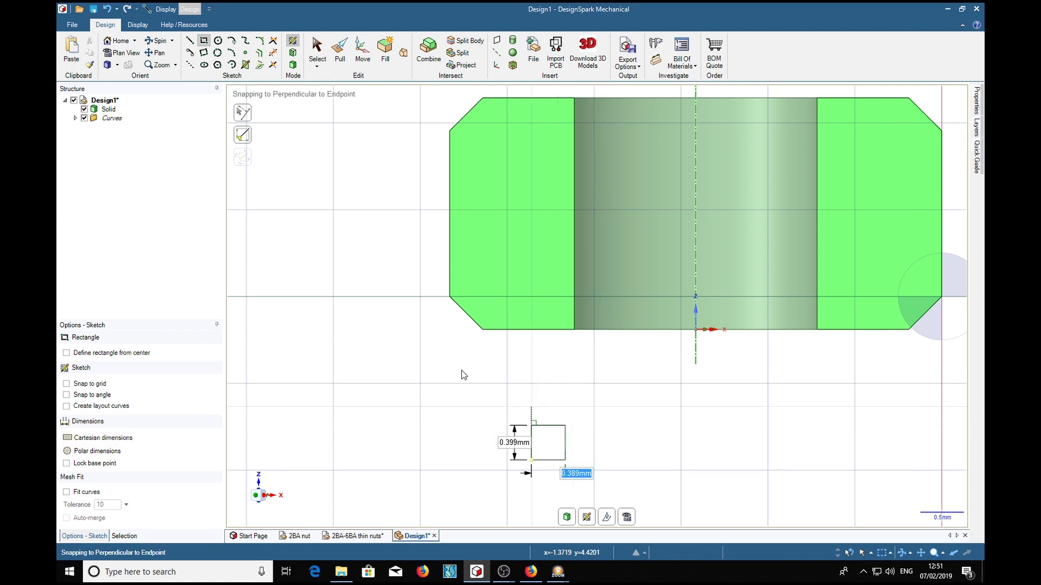
# Step: Draw a 3-sided polygon rotated 30°, 0.460 mm across, centred on the square's right edge
pyautogui.click(218, 65)
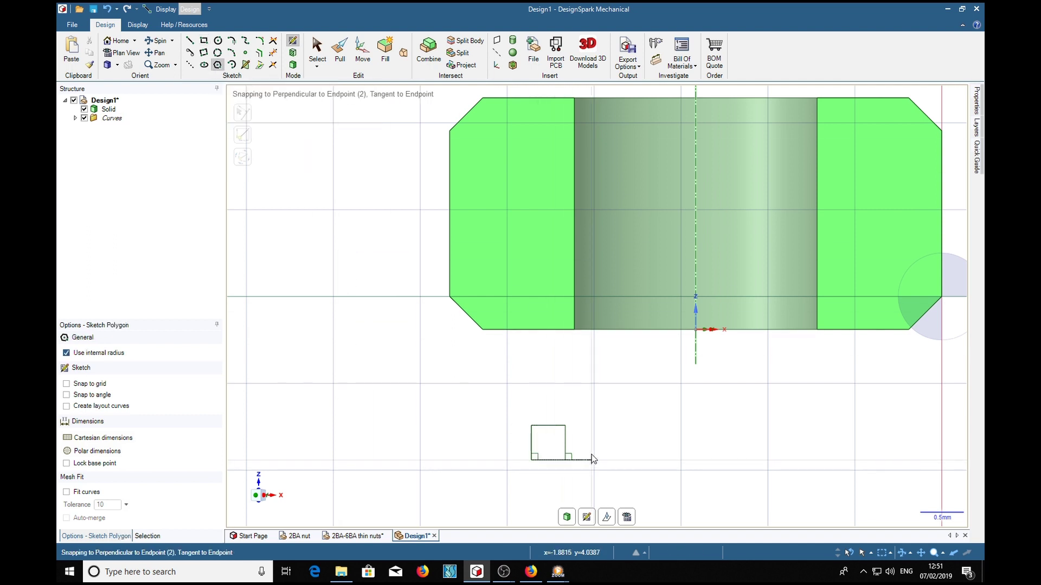
pyautogui.click(566, 444)
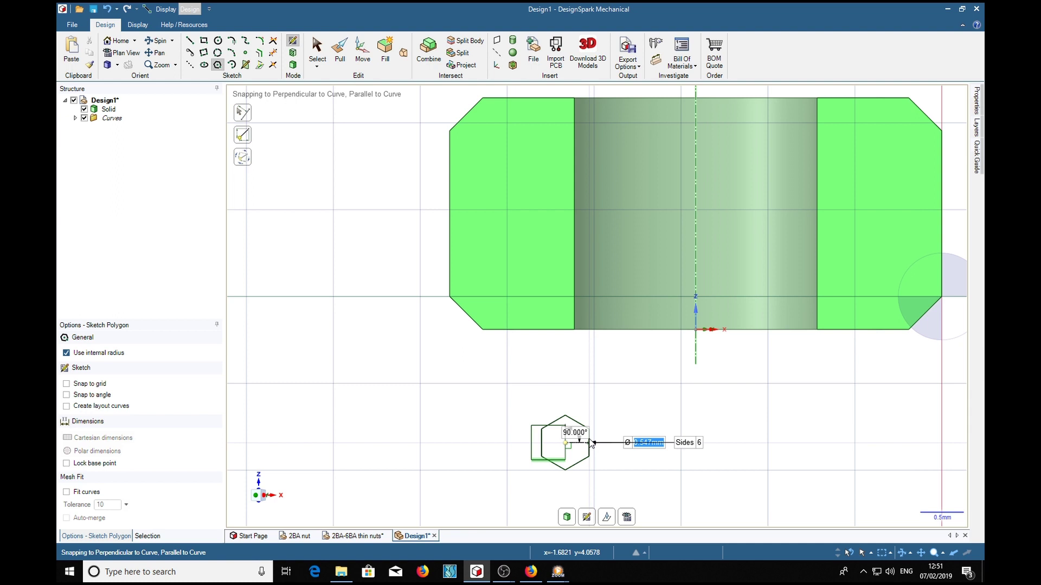
pyautogui.press('Tab')
pyautogui.press('Tab')
pyautogui.write('3')
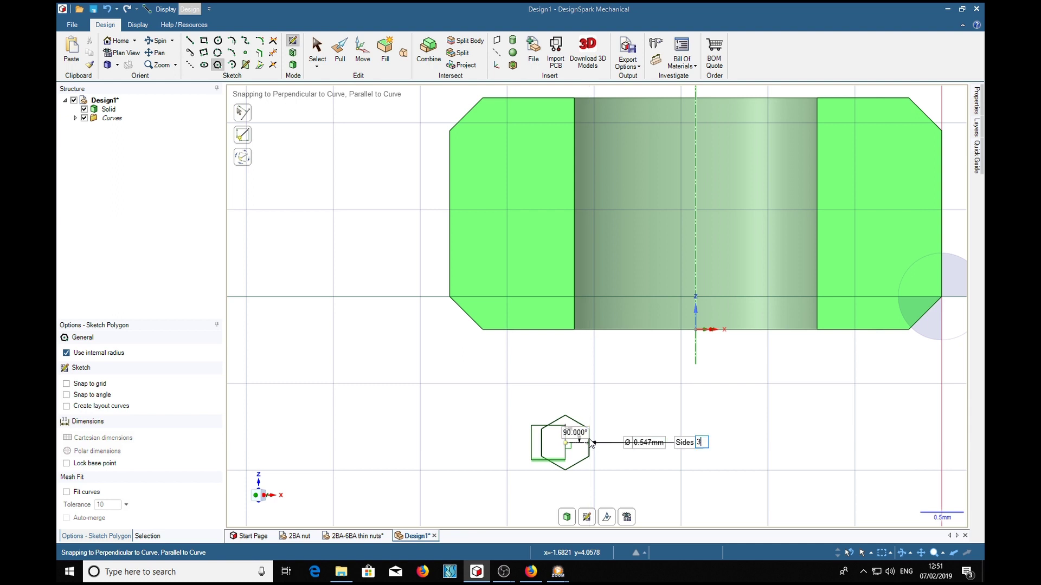
pyautogui.press('Tab')
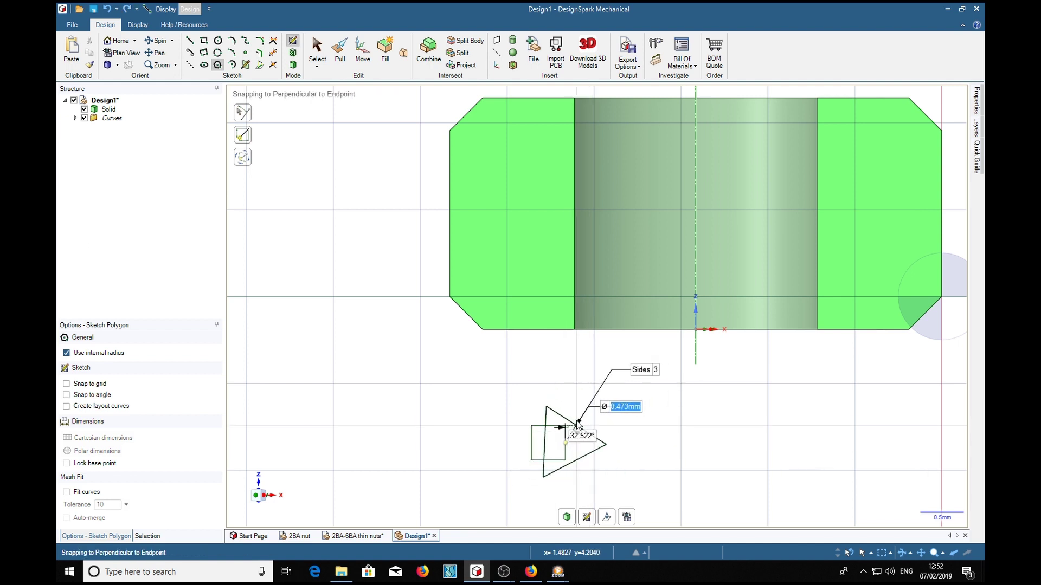
pyautogui.press('Tab')
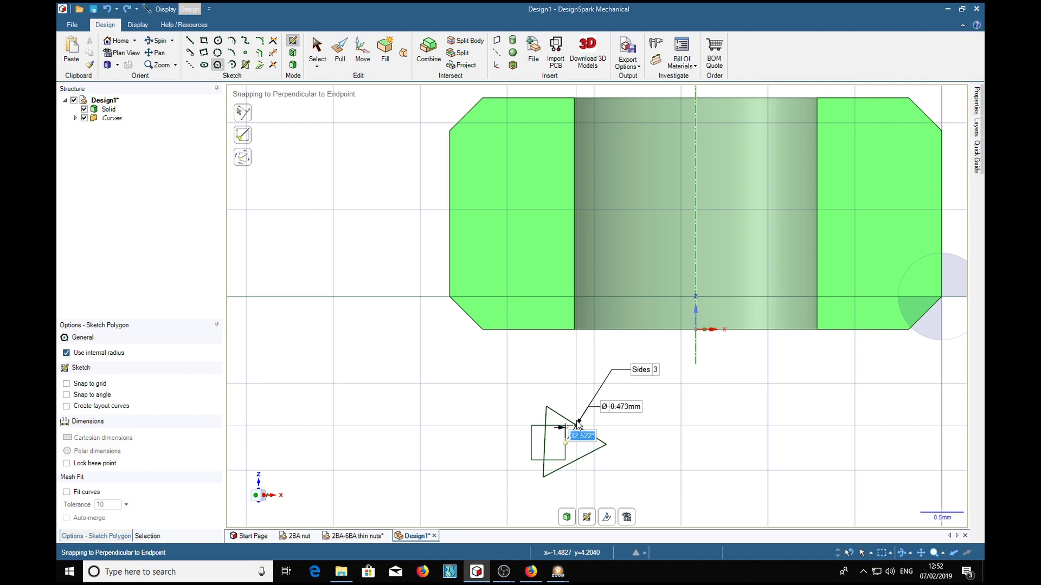
pyautogui.press('Tab')
pyautogui.press('Tab')
pyautogui.press('Tab')
pyautogui.write('30')
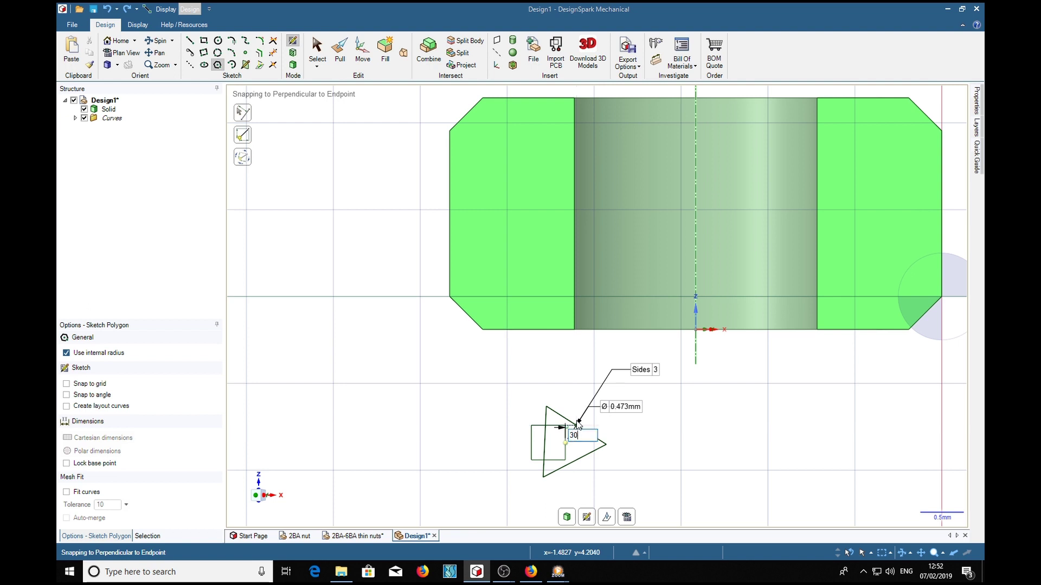
pyautogui.press('Tab')
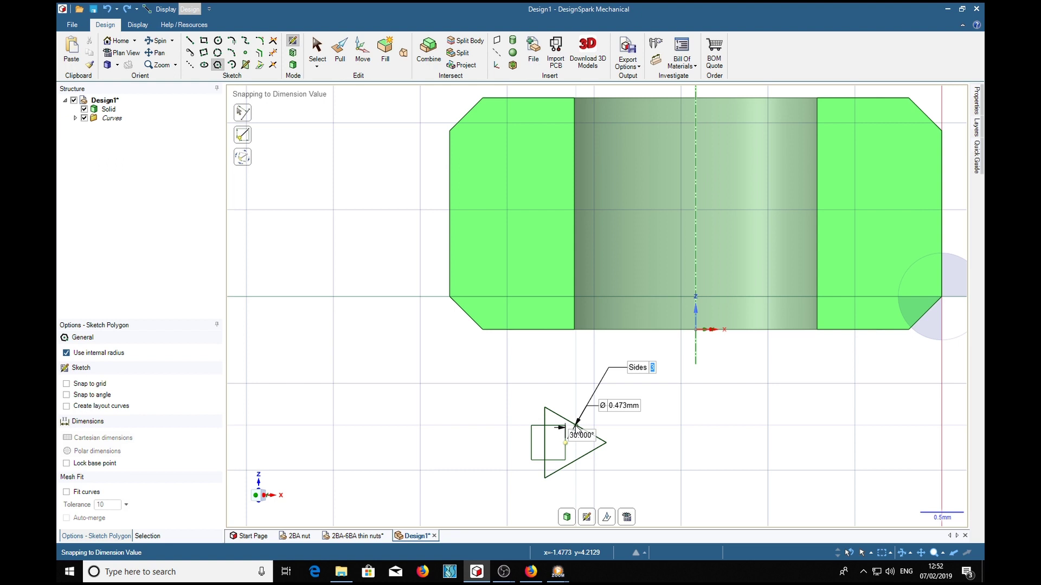
pyautogui.scroll(3, 583, 437)
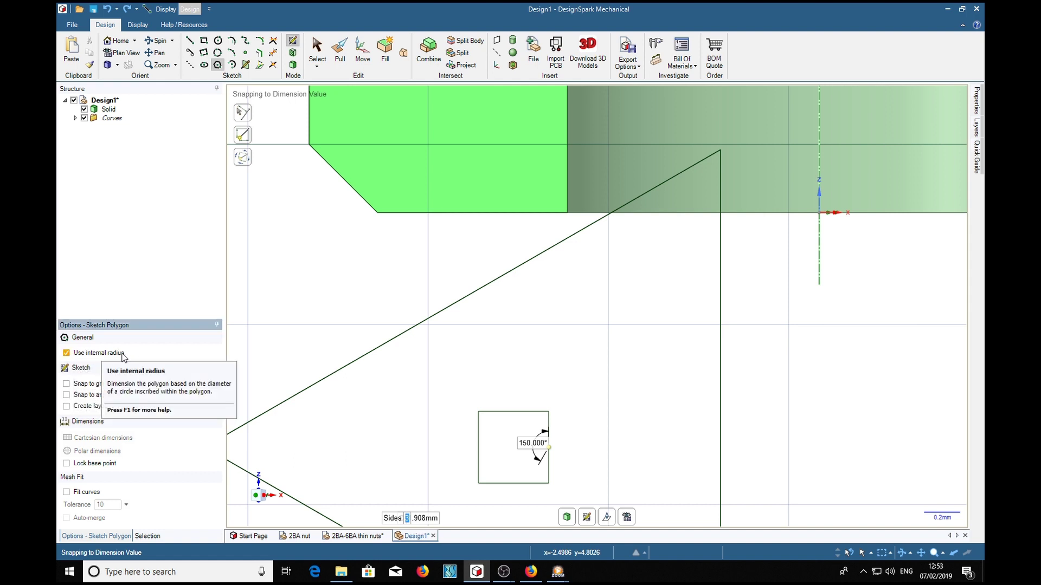
pyautogui.click(67, 353)
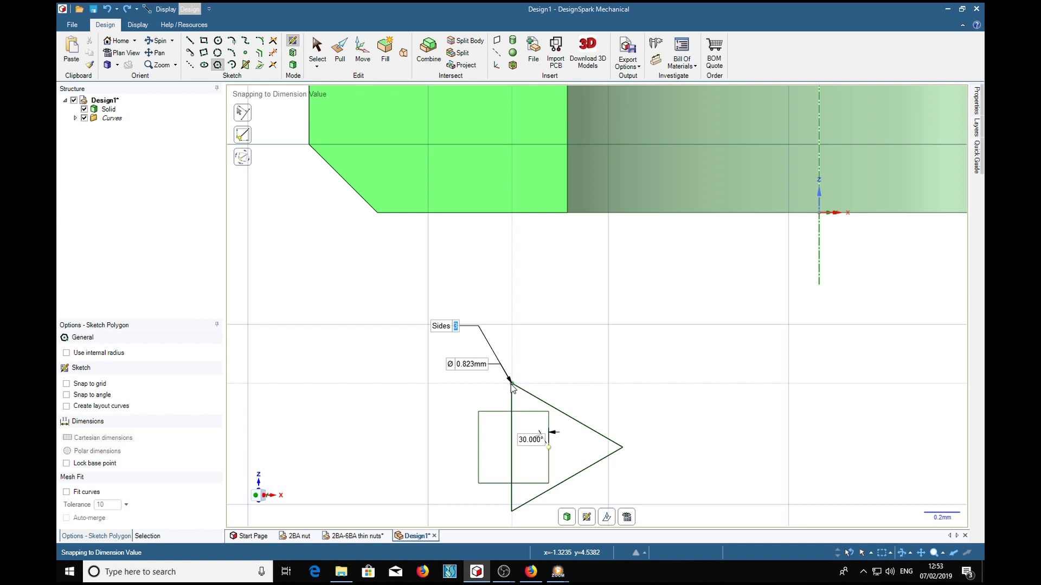
pyautogui.click(527, 412)
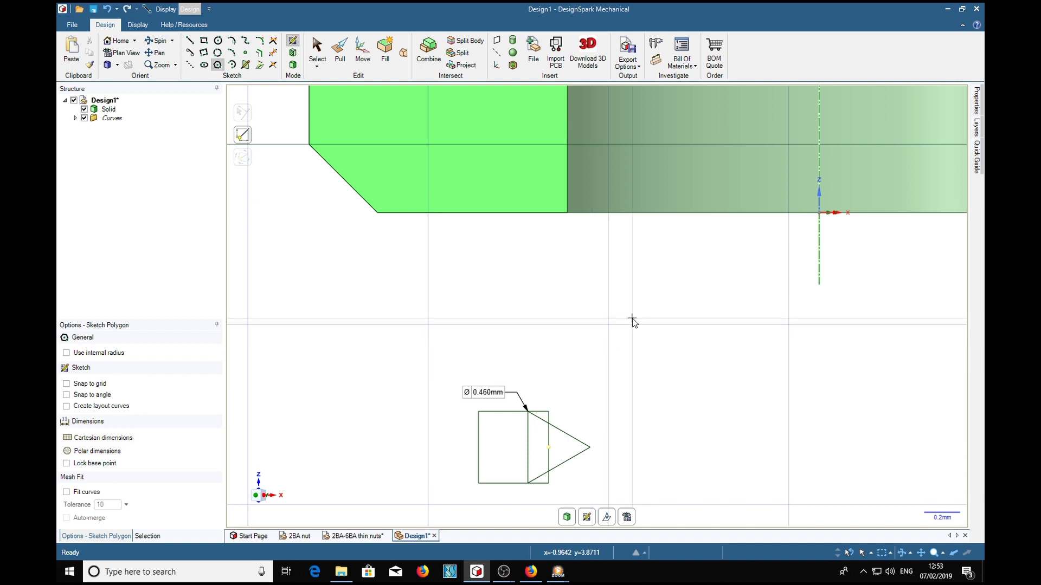
# Step: Trim the overlapping square and triangle lines into one outline with a pointed tip
pyautogui.scroll(3, 499, 467)
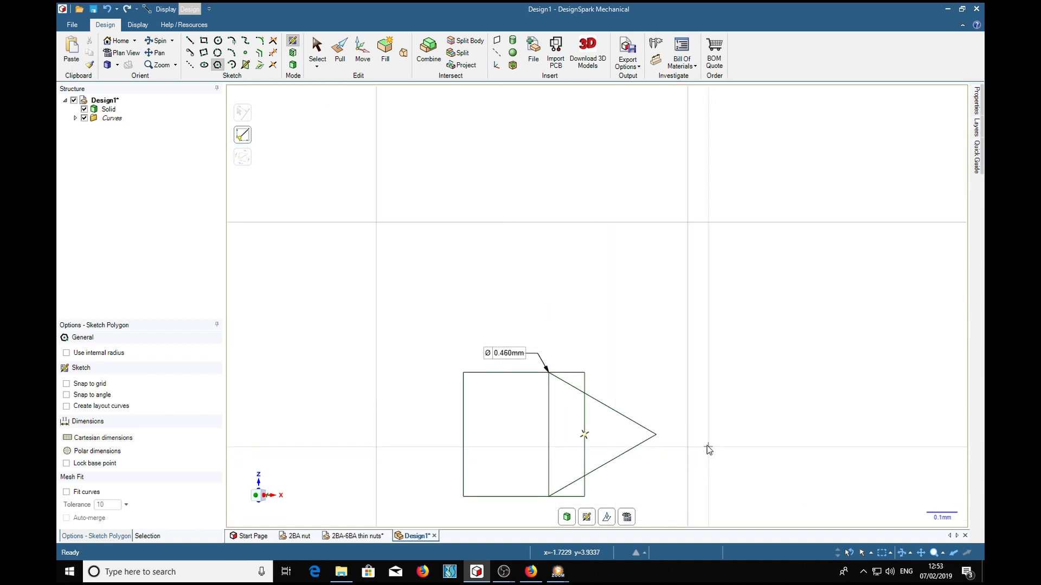
pyautogui.press('t')
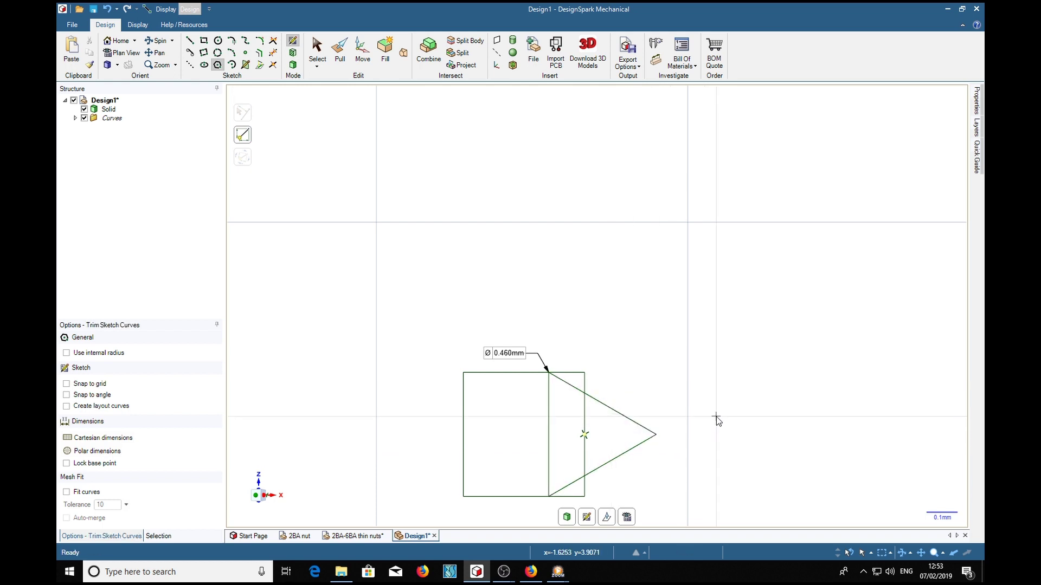
pyautogui.click(584, 382)
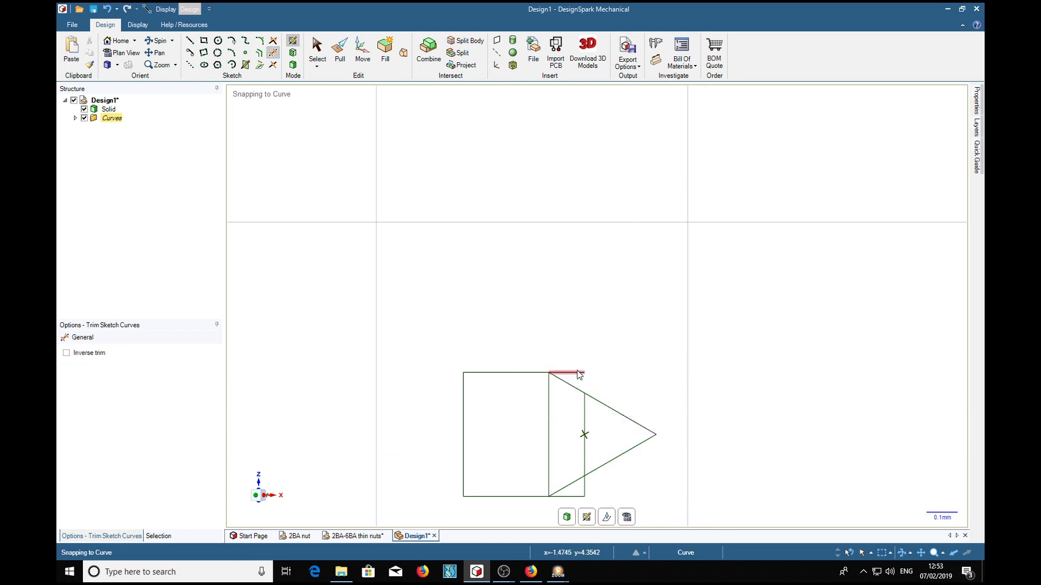
pyautogui.click(566, 373)
pyautogui.click(585, 487)
pyautogui.click(578, 497)
pyautogui.click(585, 450)
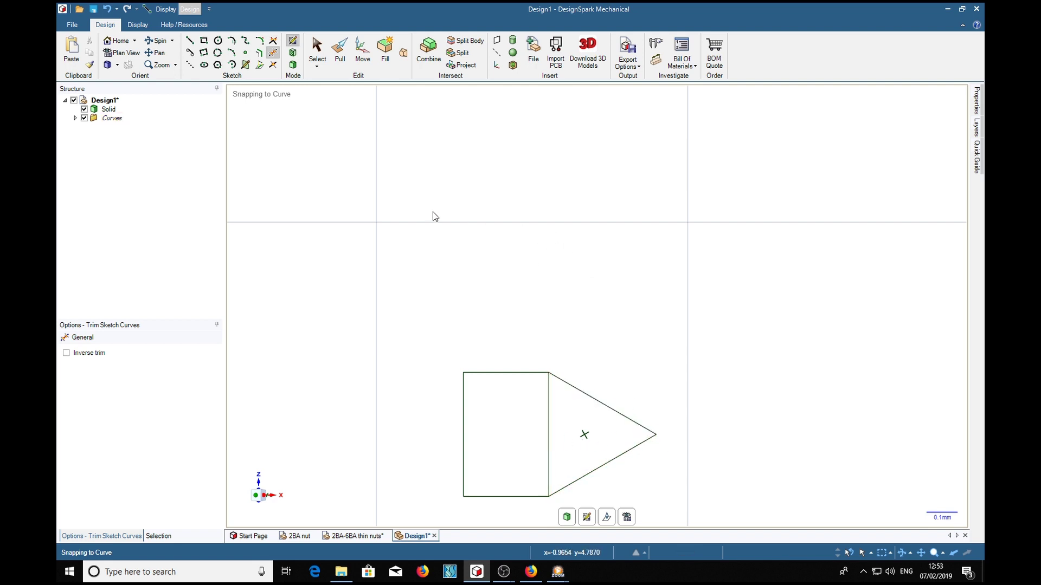
pyautogui.click(217, 65)
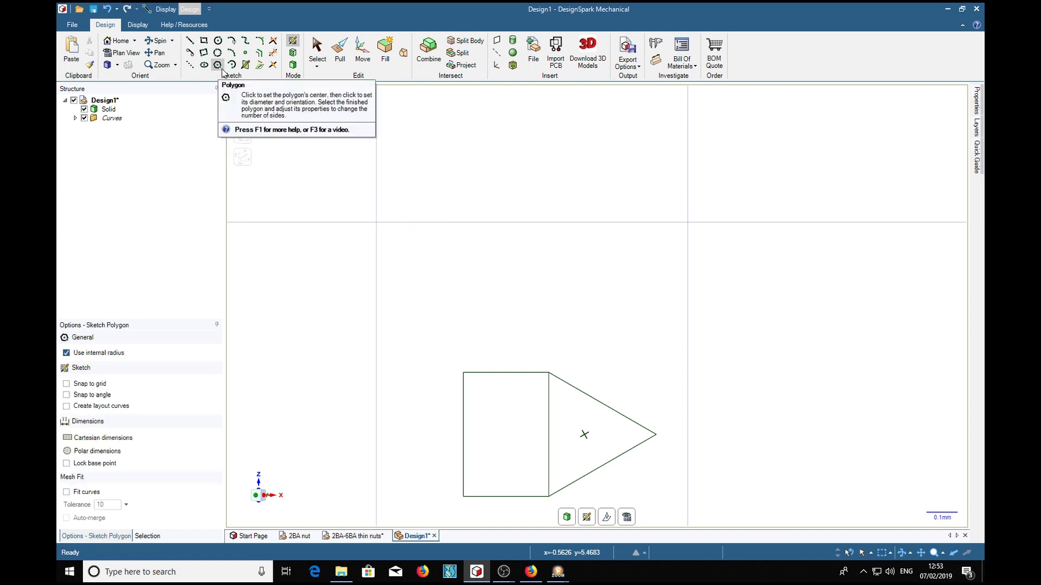
# Step: Place a 150° polygon at the triangle tip, sized .691/6 (0.115 mm) across
pyautogui.click(657, 435)
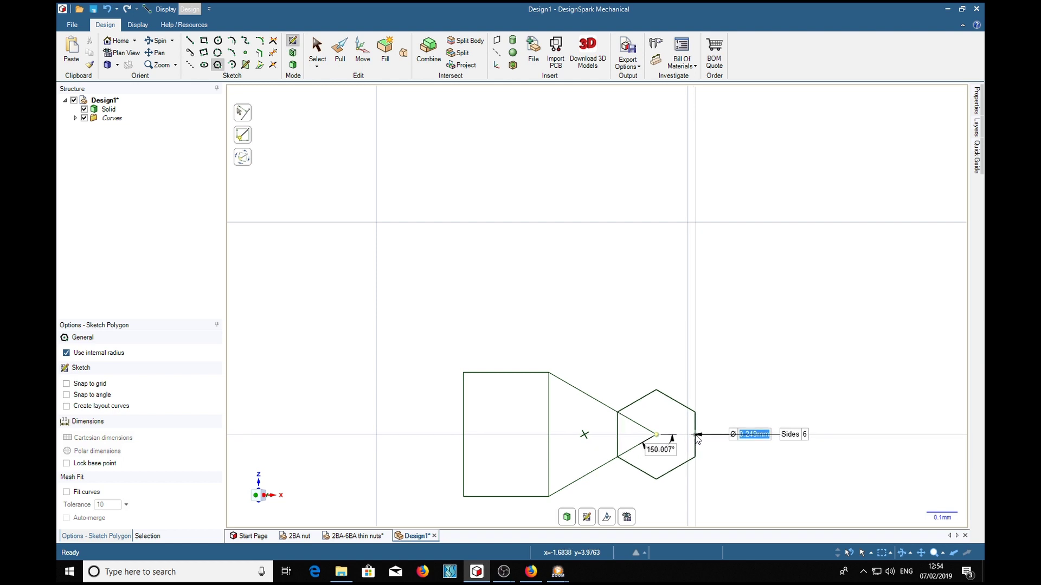
pyautogui.press('Tab')
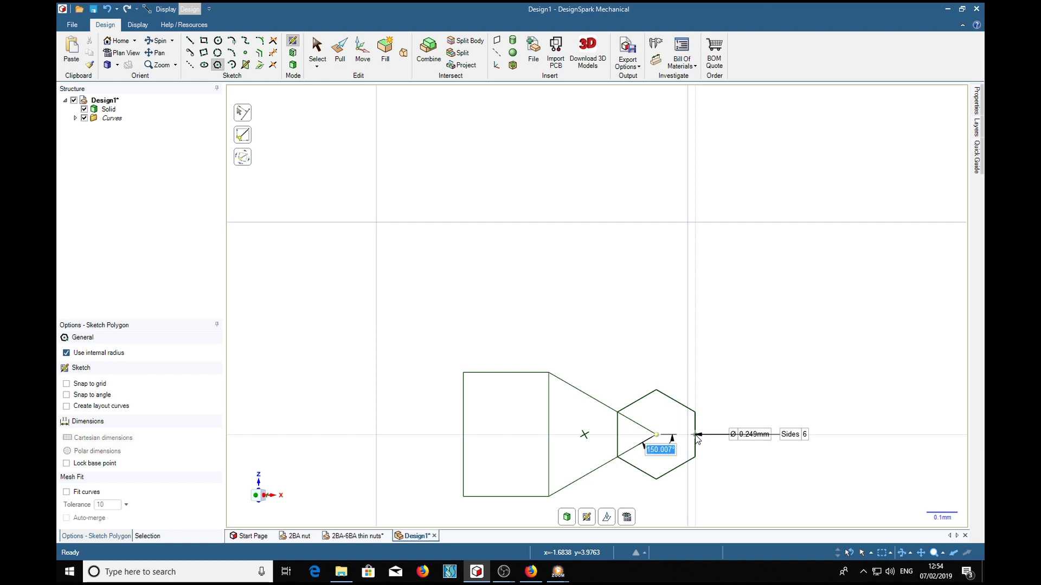
pyautogui.write('15')
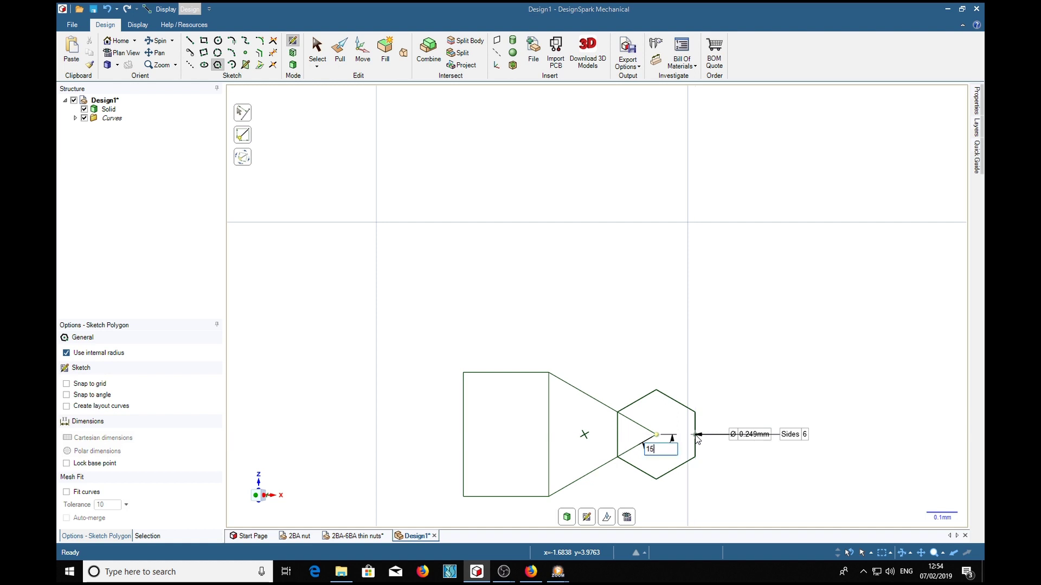
pyautogui.write('0')
pyautogui.press('Tab')
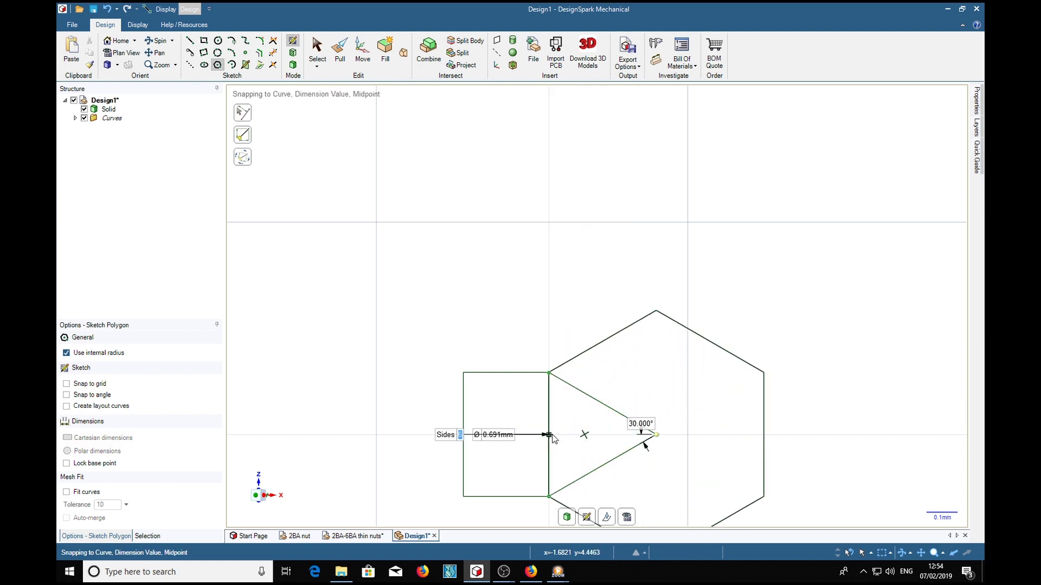
pyautogui.click(553, 438)
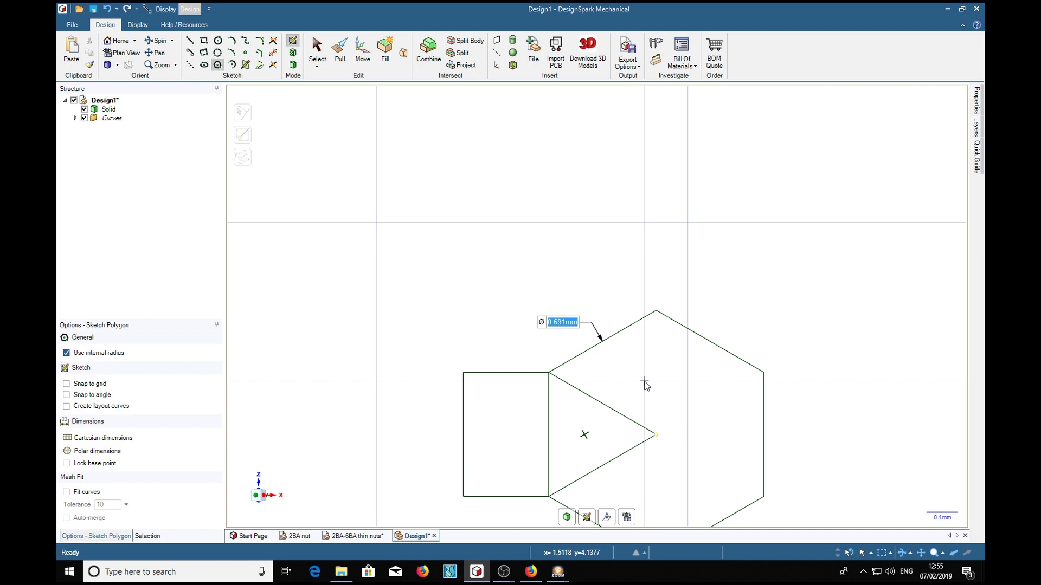
pyautogui.write('.69')
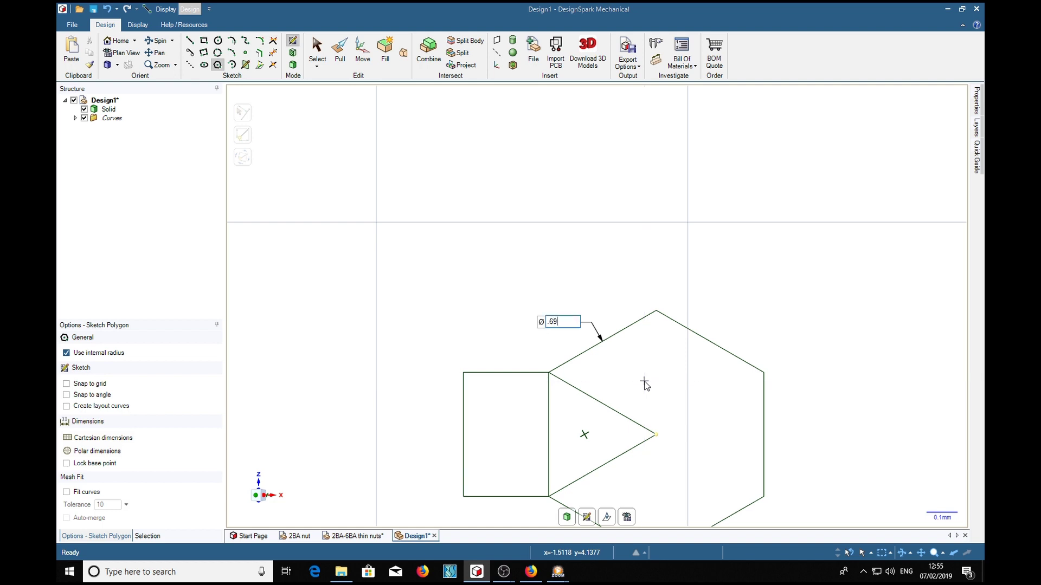
pyautogui.write('1/6')
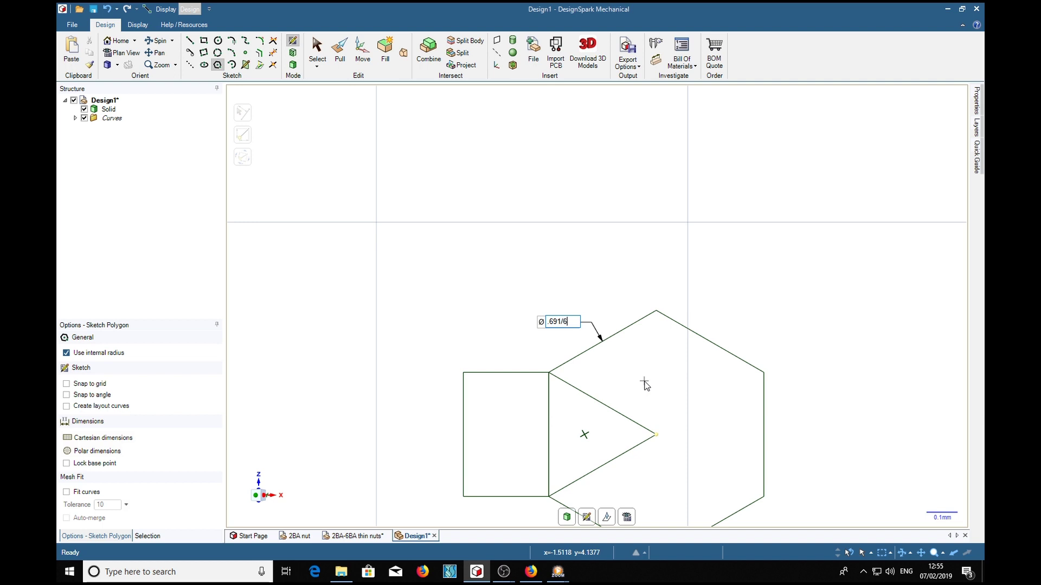
pyautogui.press('Return')
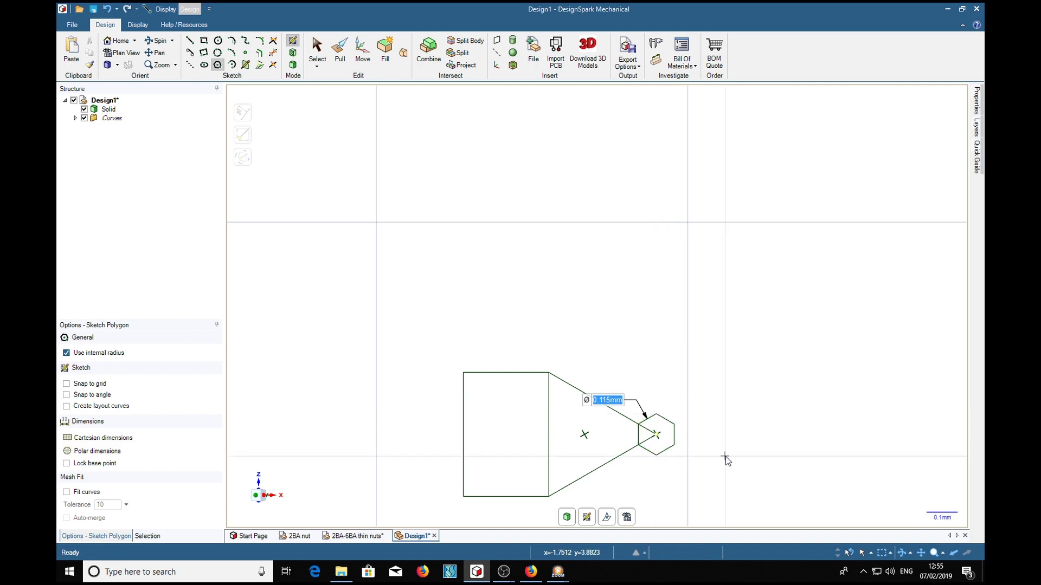
# Step: Trim away the tip hexagon's edges and inner lines, leaving a small flat at the tip
pyautogui.press('t')
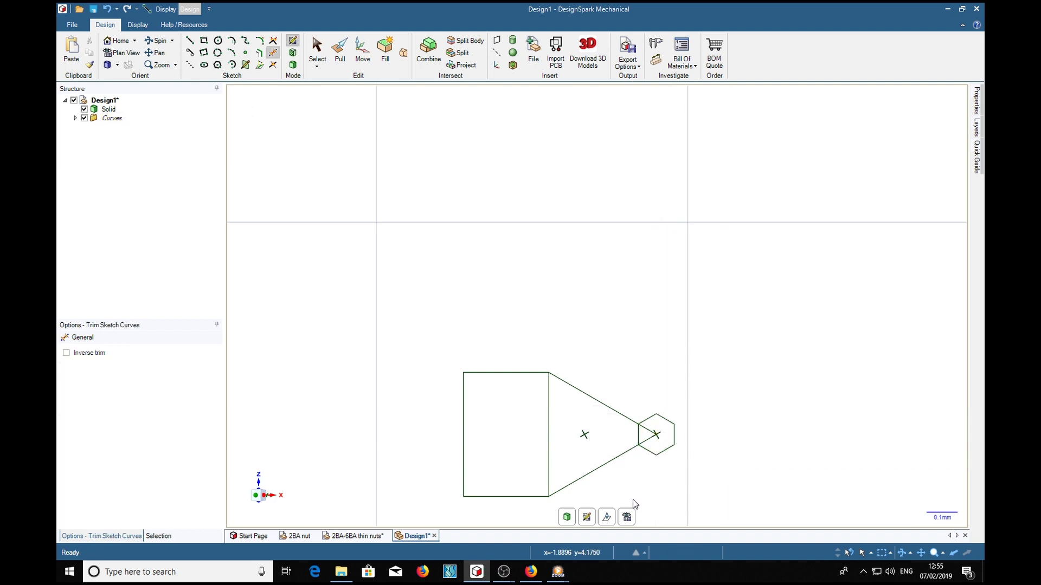
pyautogui.scroll(4, 633, 493)
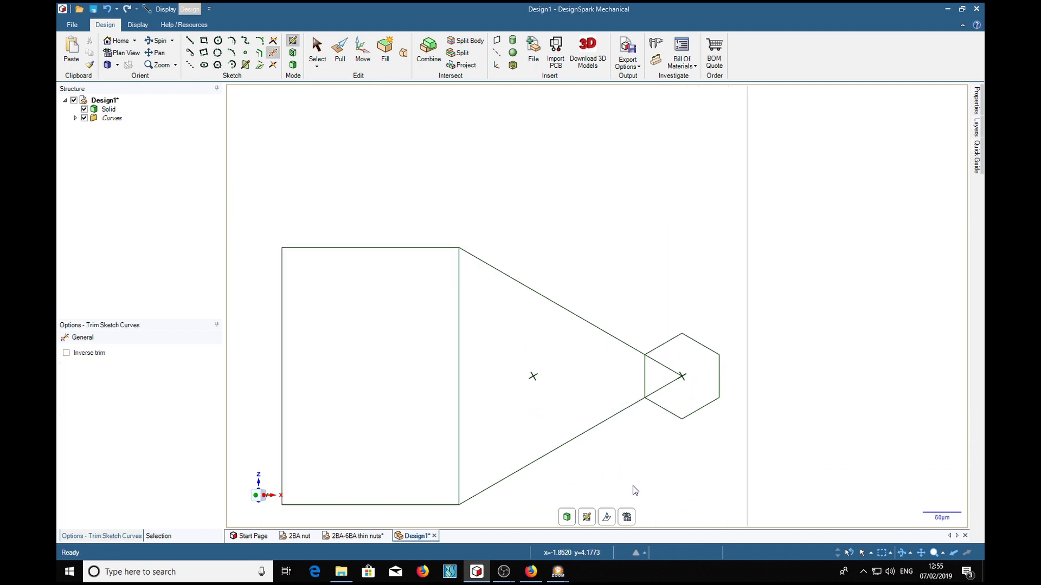
pyautogui.click(662, 408)
pyautogui.click(666, 385)
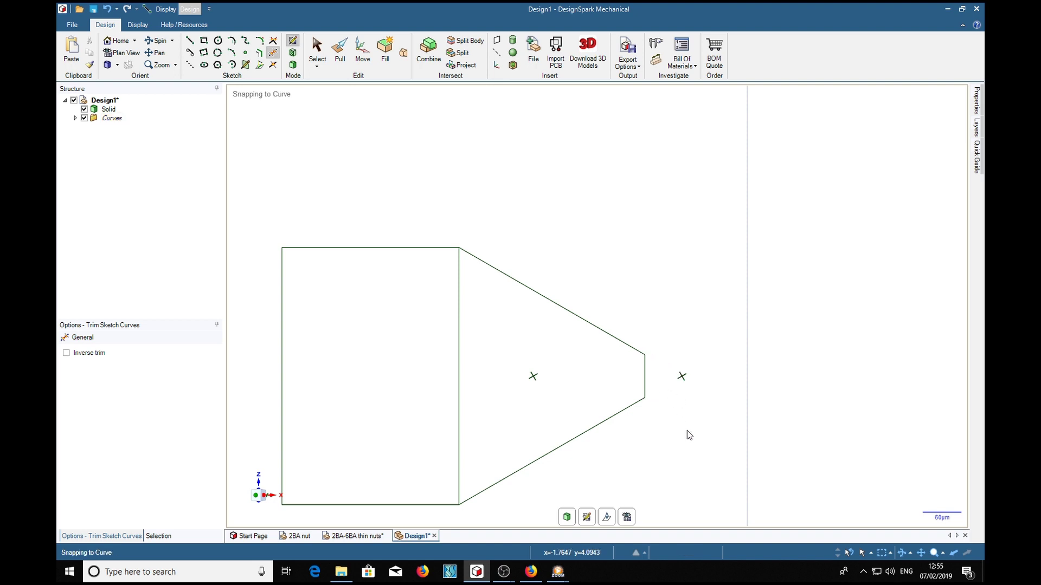
pyautogui.click(461, 372)
pyautogui.scroll(-5, 730, 432)
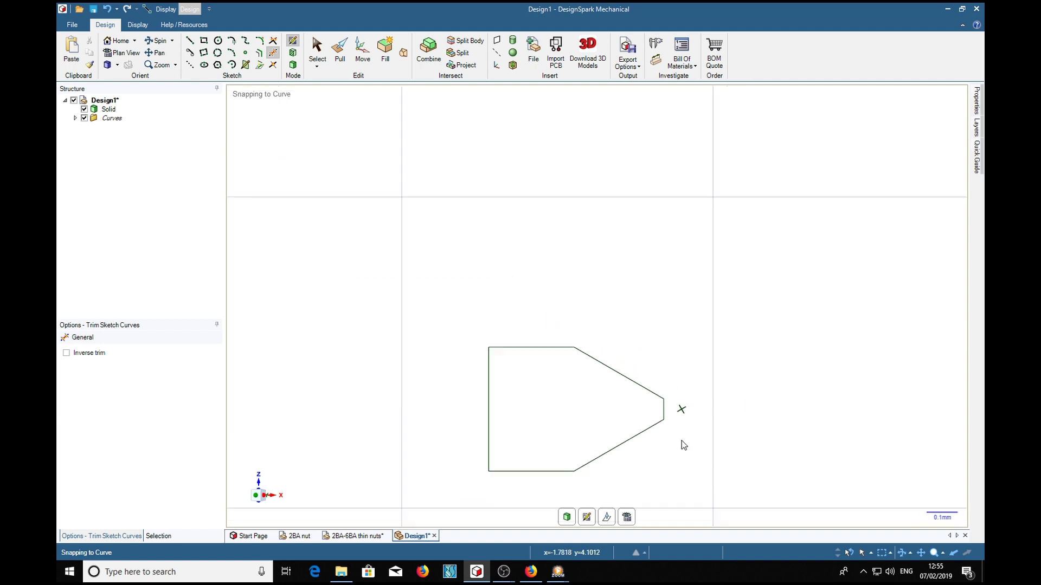
pyautogui.scroll(-2, 736, 387)
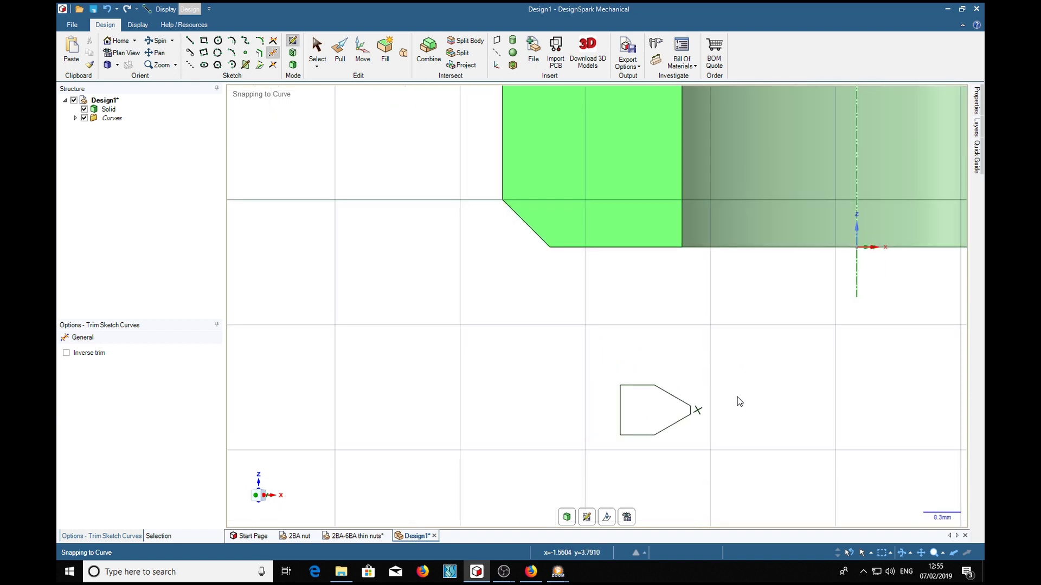
pyautogui.moveTo(737, 397)
pyautogui.keyDown('shift'); pyautogui.mouseDown(button='middle')
pyautogui.moveTo(566, 372)
pyautogui.moveTo(497, 386)
pyautogui.mouseUp(button='middle'); pyautogui.keyUp('shift')
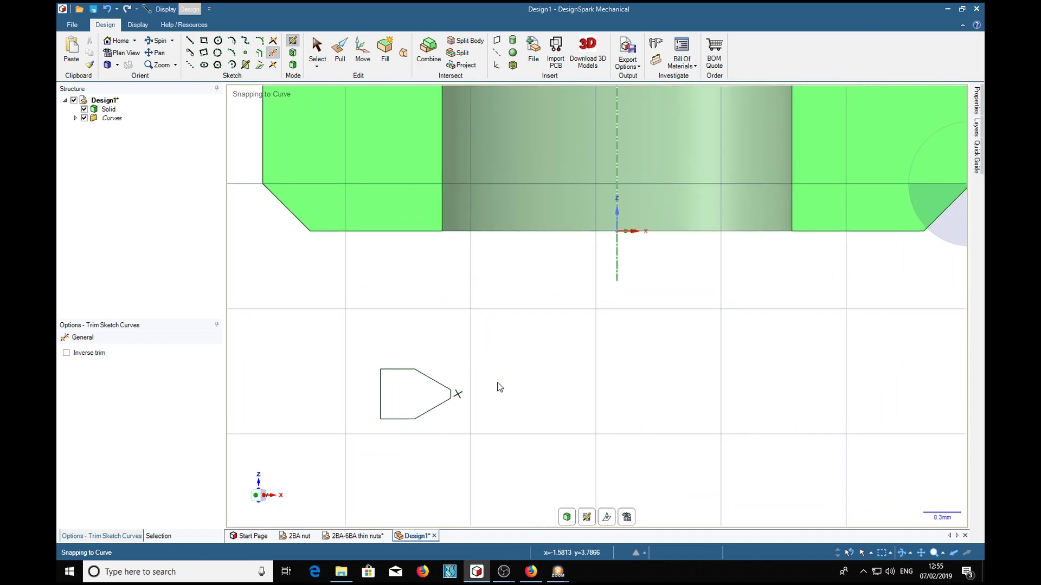
pyautogui.scroll(-1, 497, 386)
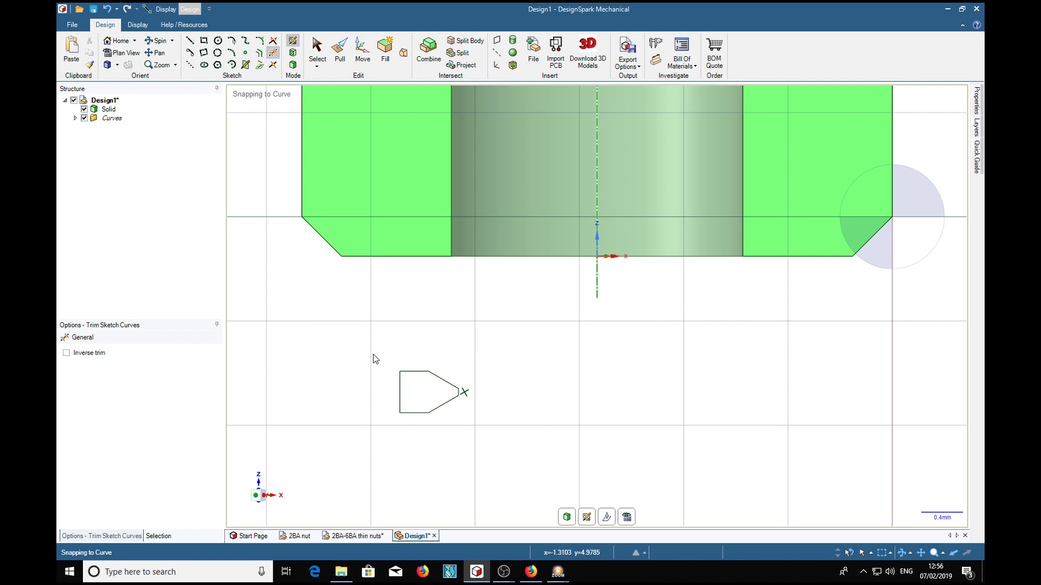
# Step: Move the whole tool profile right, Up To the nut edge, aligning its corner with the centre axis
pyautogui.press('m')
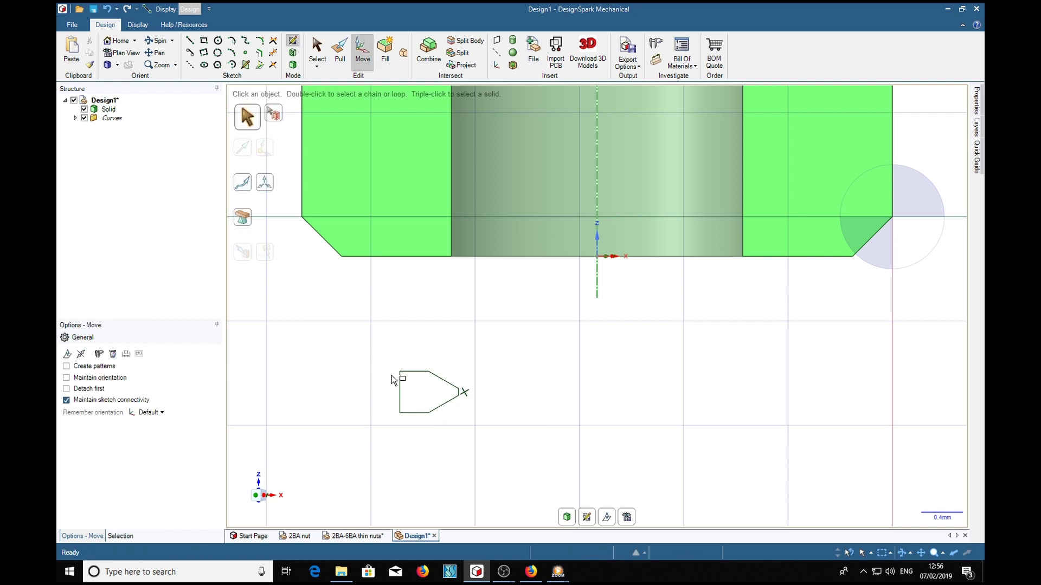
pyautogui.moveTo(389, 356); pyautogui.dragTo(504, 441)
pyautogui.moveTo(430, 388); pyautogui.dragTo(428, 372)
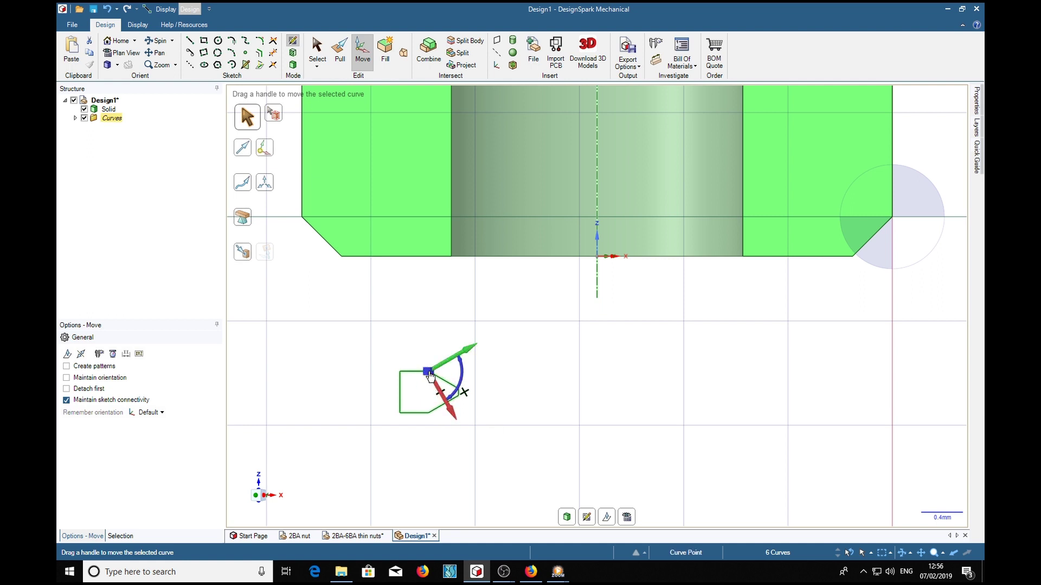
pyautogui.click(243, 260)
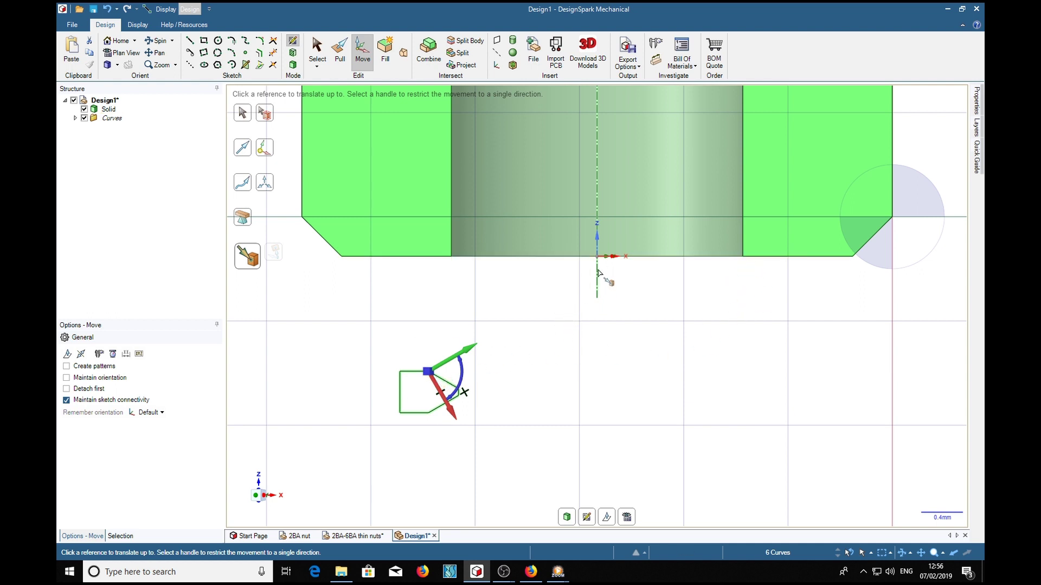
pyautogui.click(744, 259)
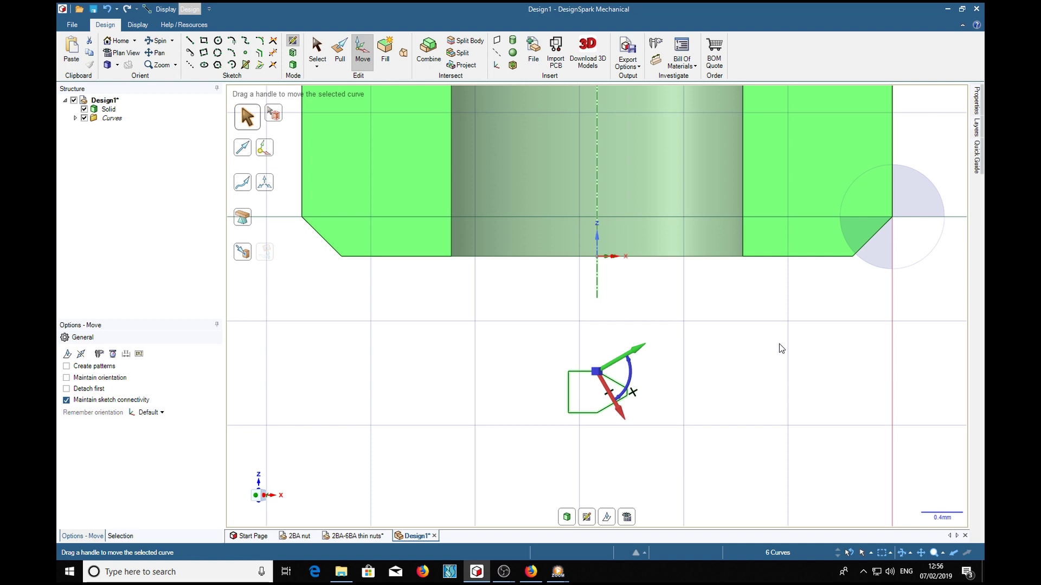
# Step: Draw a short slanted line starting at the bore's bottom corner
pyautogui.press('l')
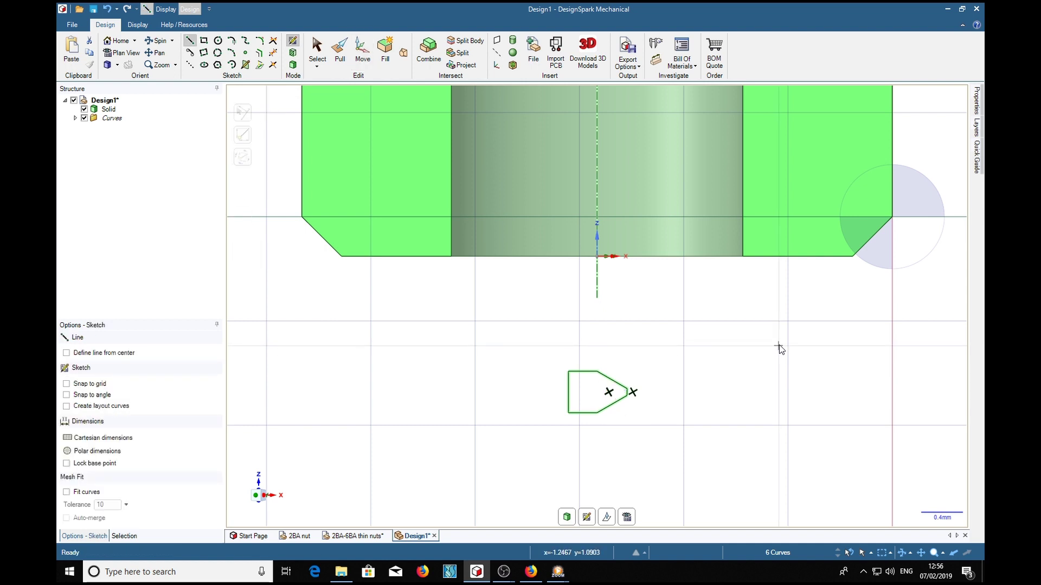
pyautogui.click(744, 256)
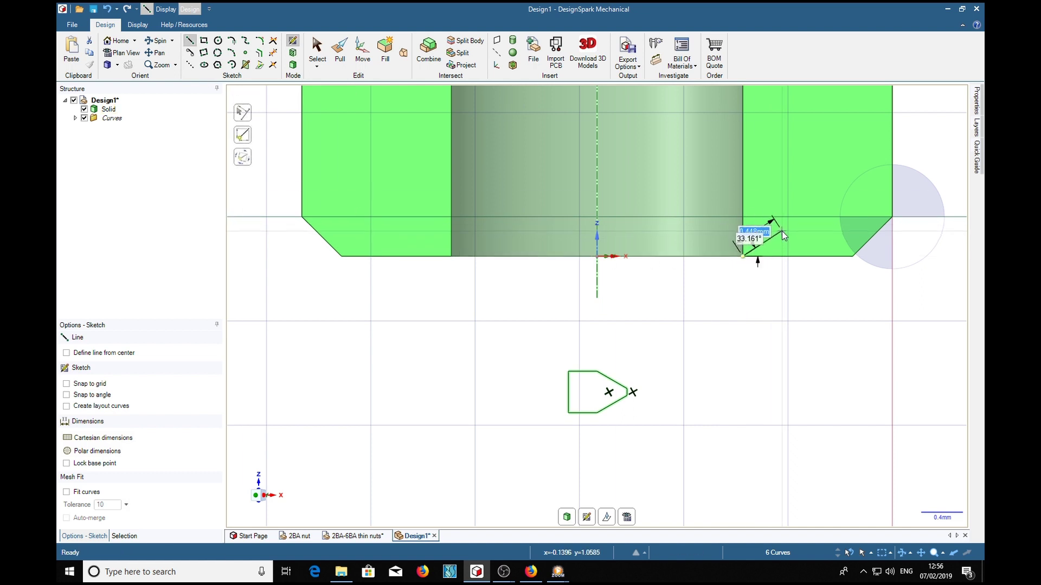
pyautogui.click(782, 231)
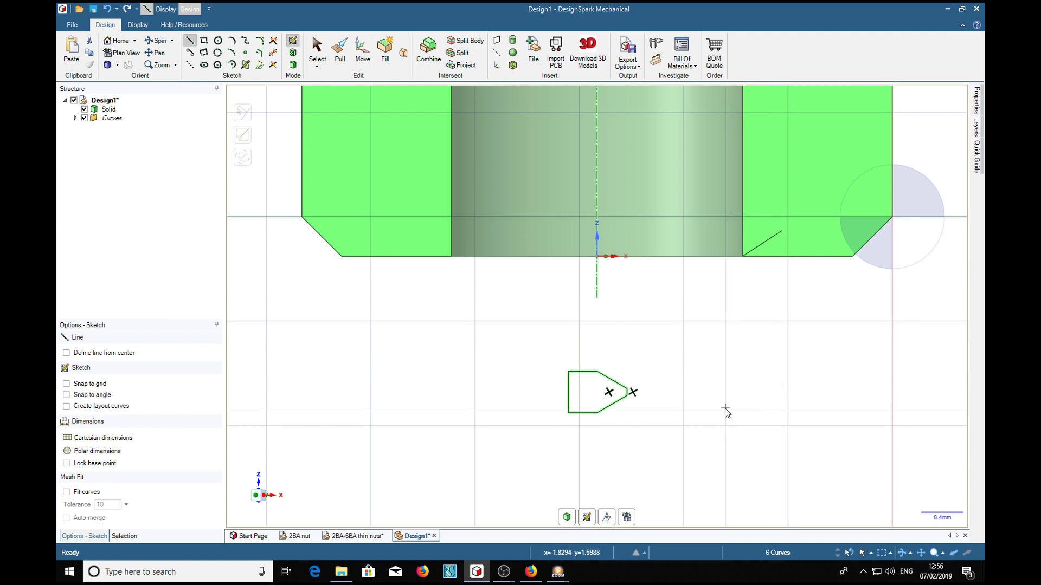
# Step: Move the tool profile Up To that point so its top-left corner meets the bore's bottom corner
pyautogui.press('m')
pyautogui.click(567, 401)
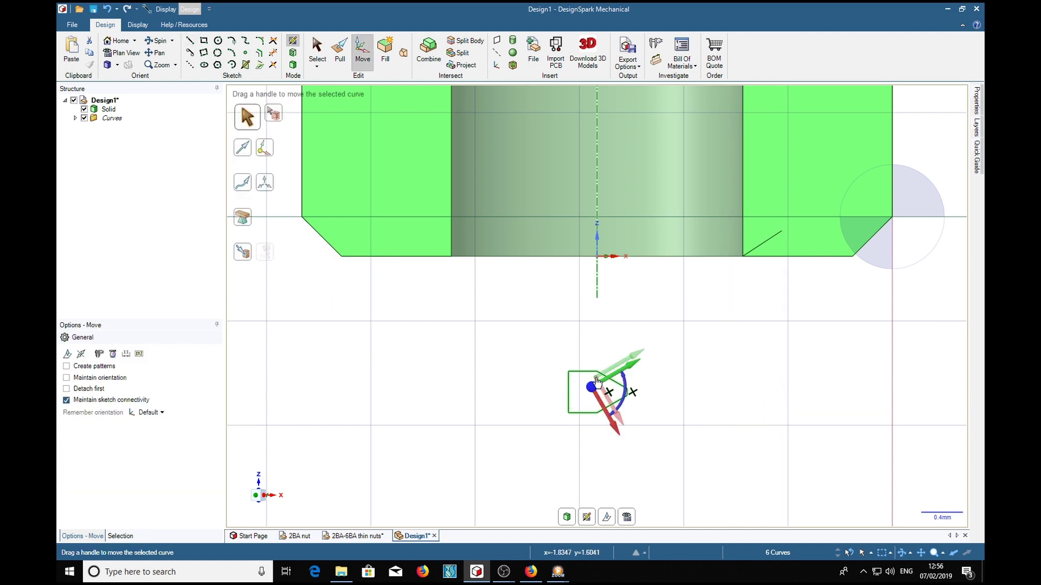
pyautogui.moveTo(591, 387); pyautogui.dragTo(596, 371)
pyautogui.click(243, 252)
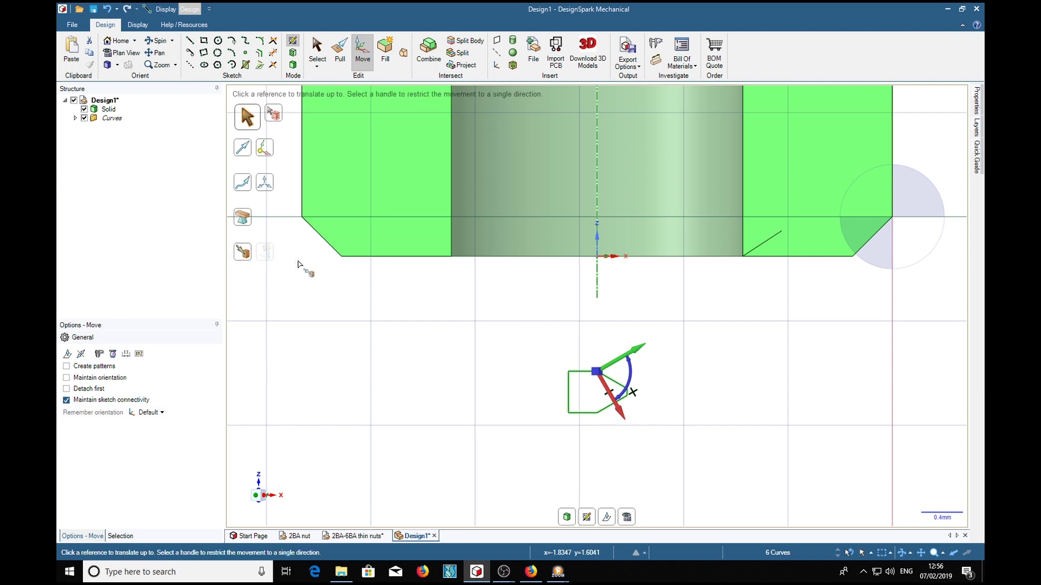
pyautogui.click(744, 257)
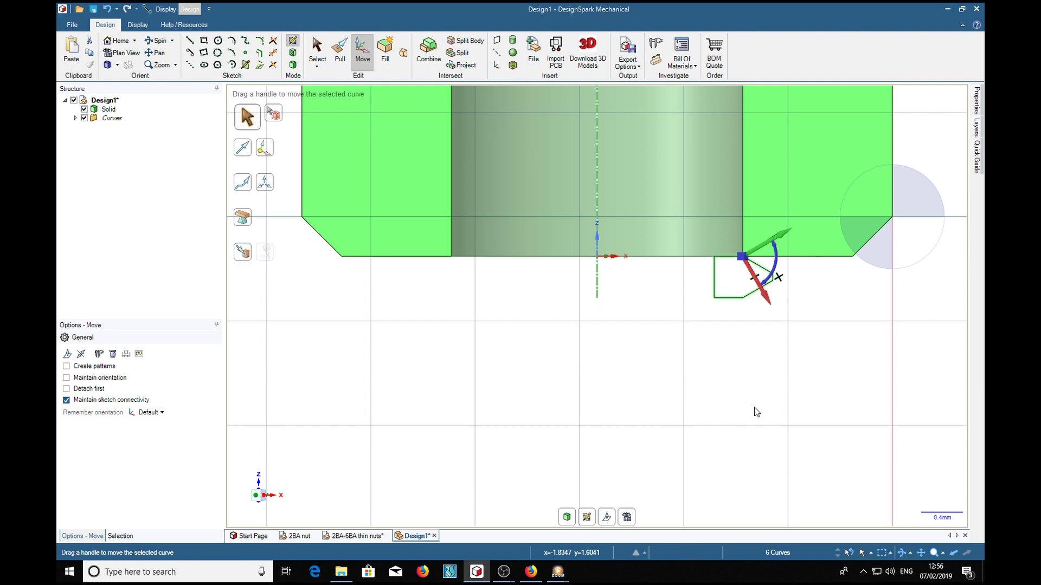
pyautogui.press('t')
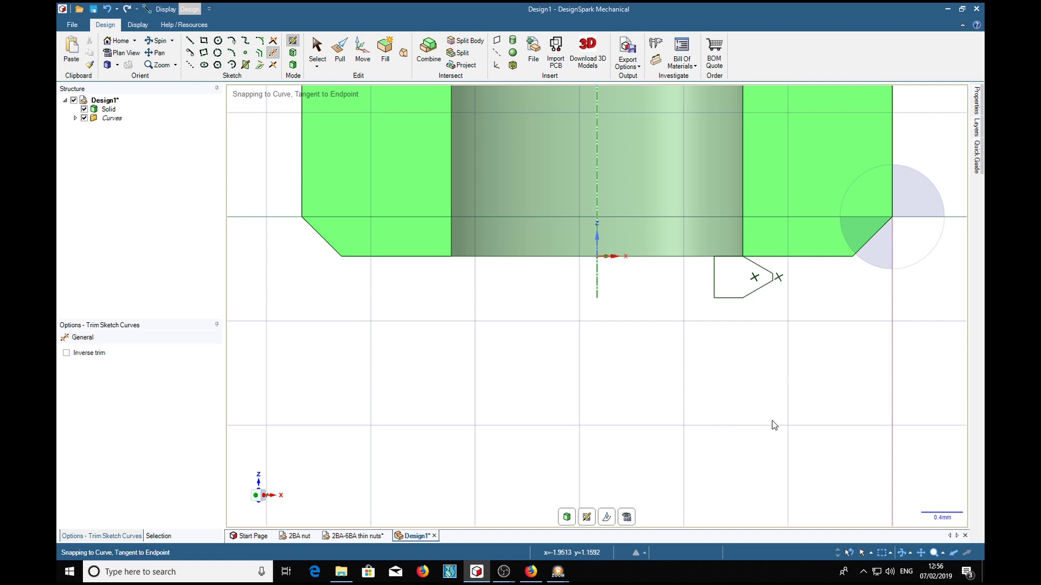
# Step: Set up a helical revolve cut of the tool profile around the nut's vertical axis, pitch 0.531 mm
pyautogui.press('p')
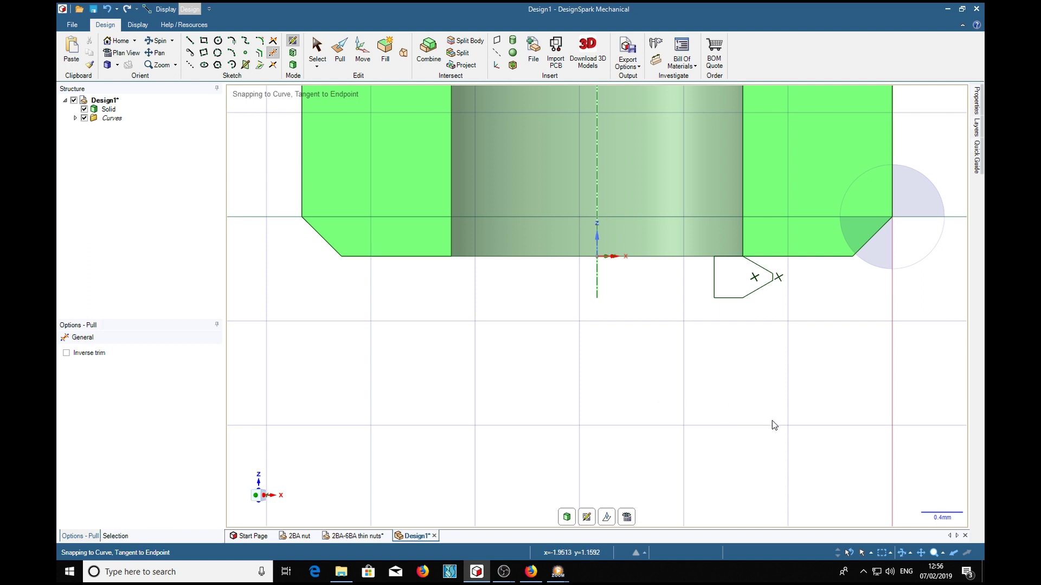
pyautogui.click(751, 285)
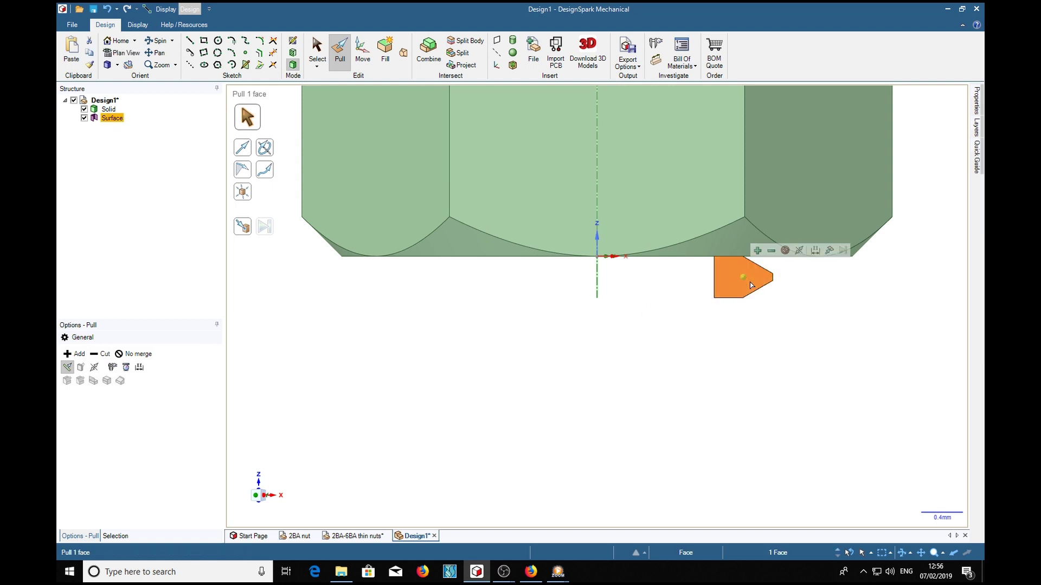
pyautogui.keyDown('shift'); pyautogui.moveTo(673, 305); pyautogui.dragTo(658, 483, button='middle'); pyautogui.keyUp('shift')
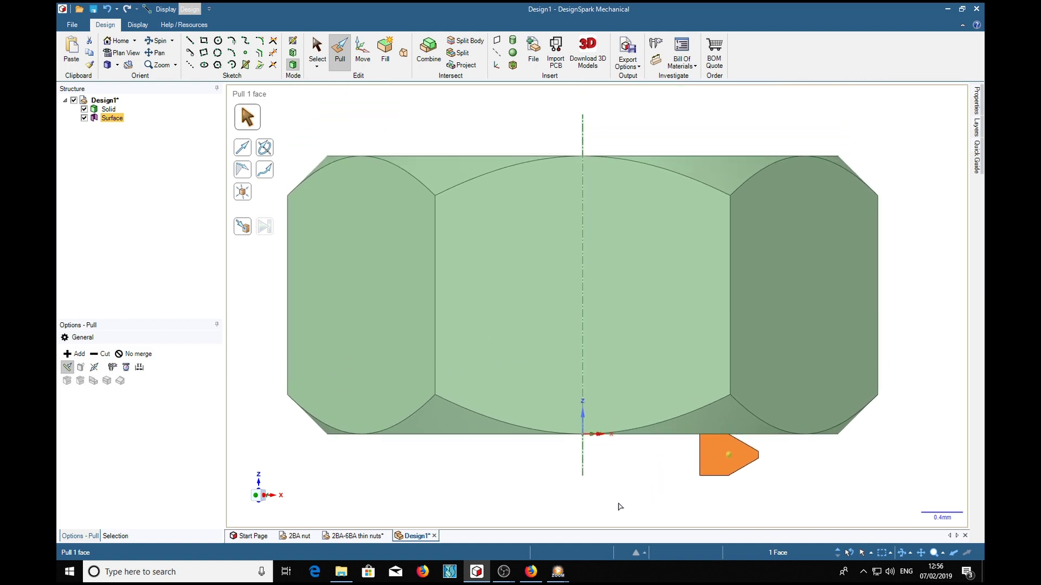
pyautogui.click(267, 151)
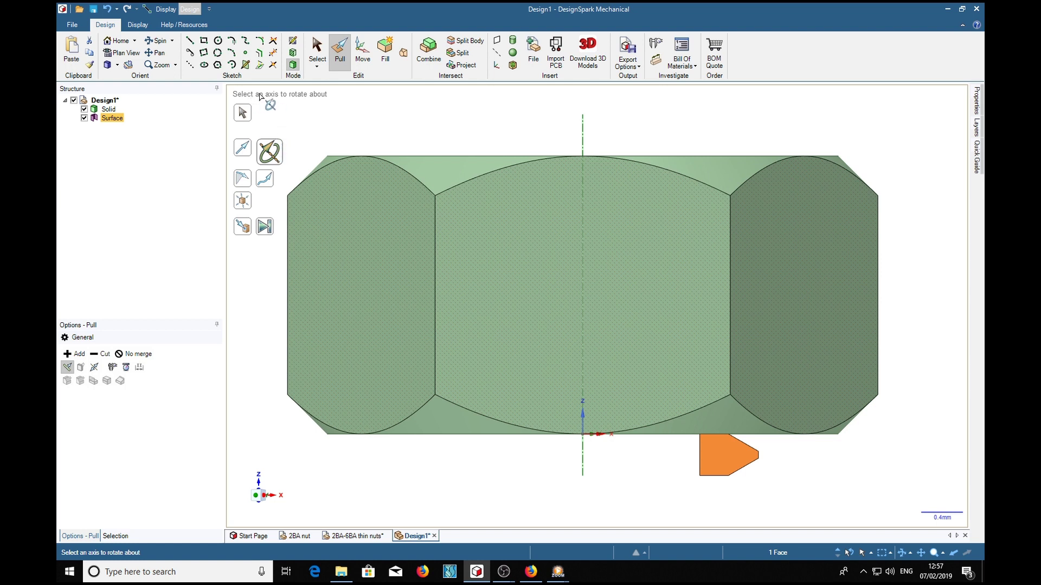
pyautogui.click(579, 130)
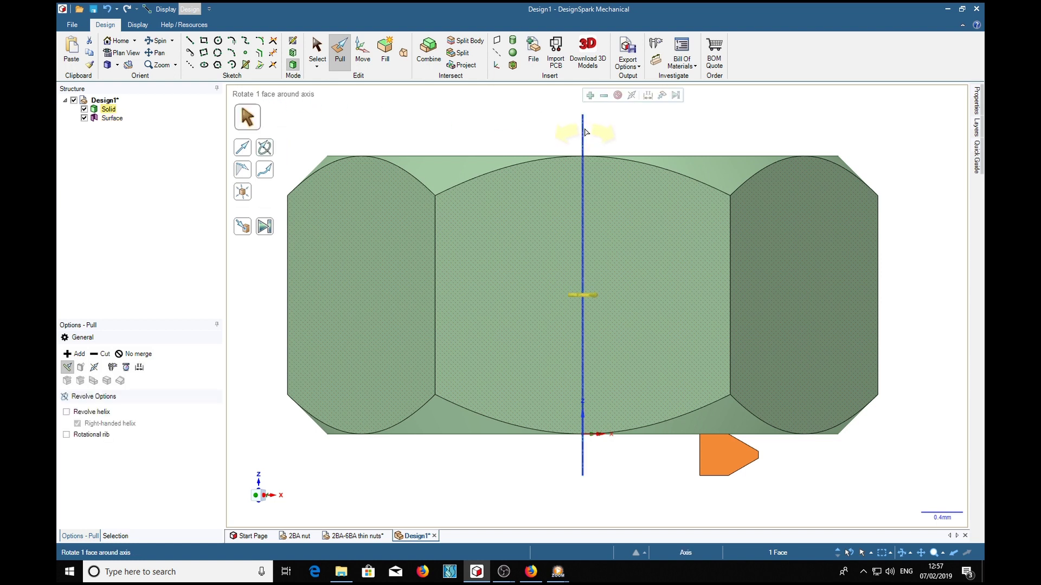
pyautogui.click(604, 96)
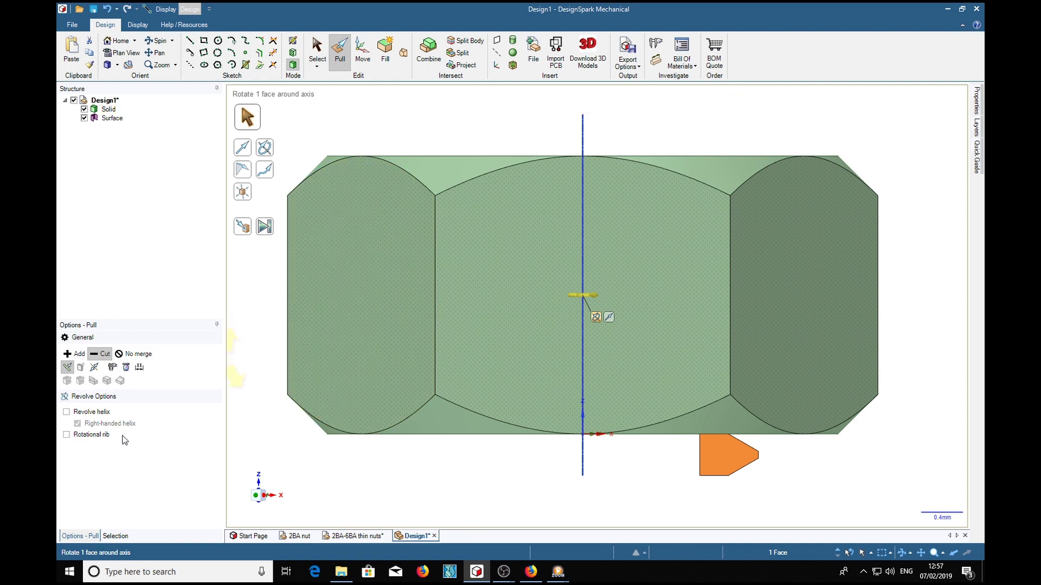
pyautogui.click(66, 412)
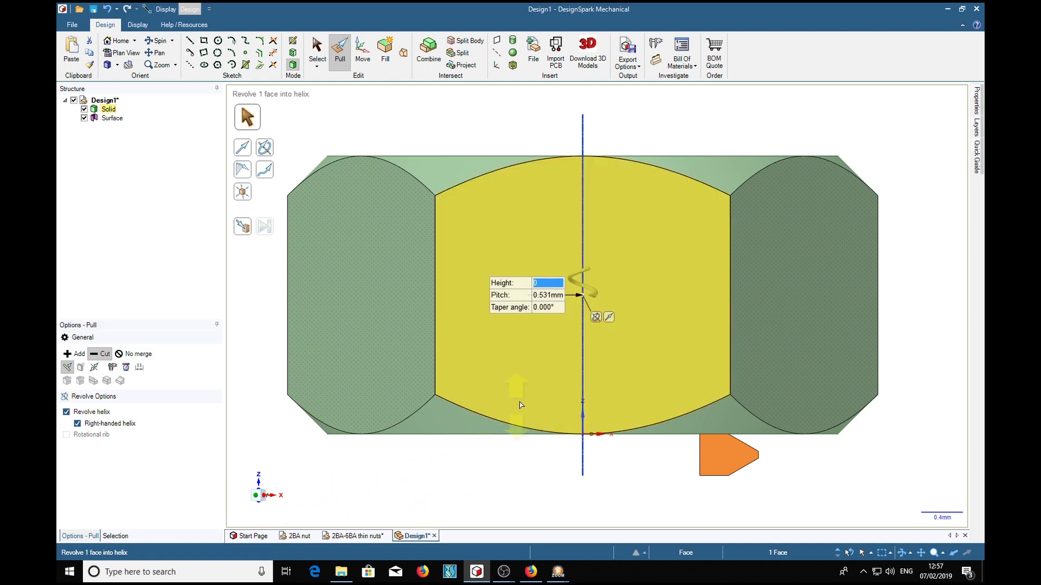
# Step: Set the helix height to 3.5 and apply the thread cut through the nut
pyautogui.click(547, 296)
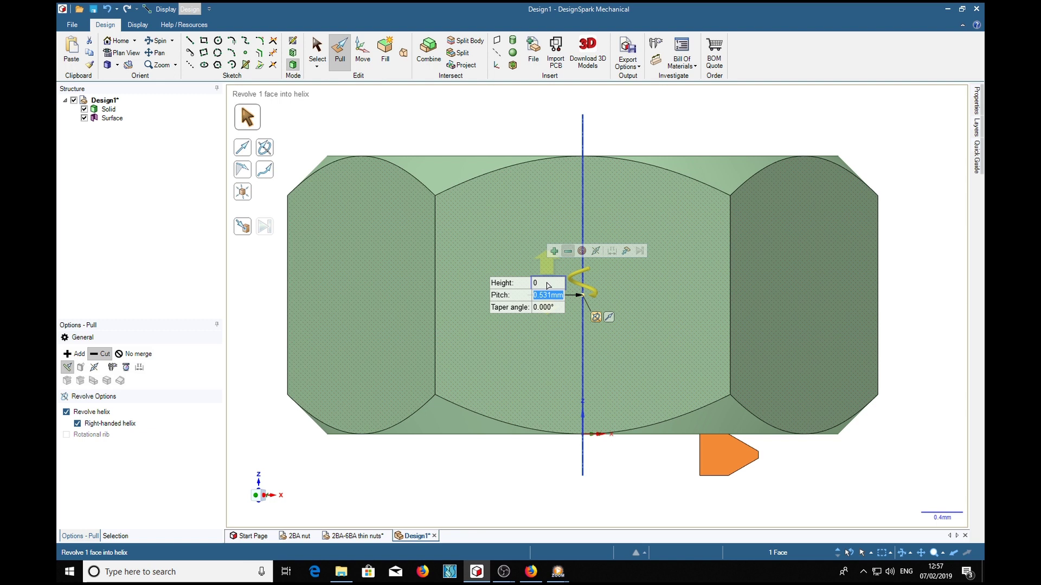
pyautogui.click(547, 283)
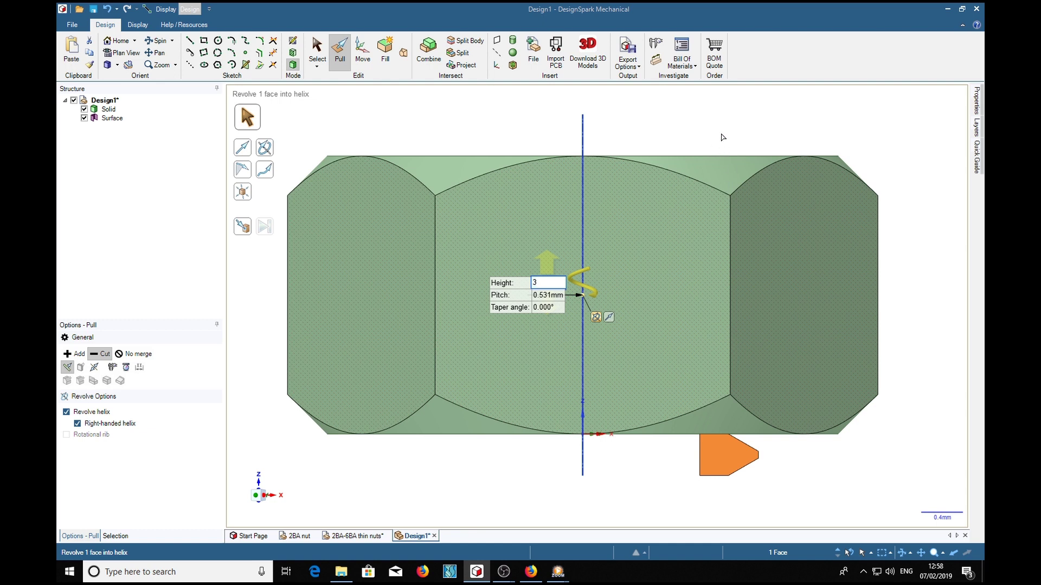
pyautogui.write('.5')
pyautogui.press('Return')
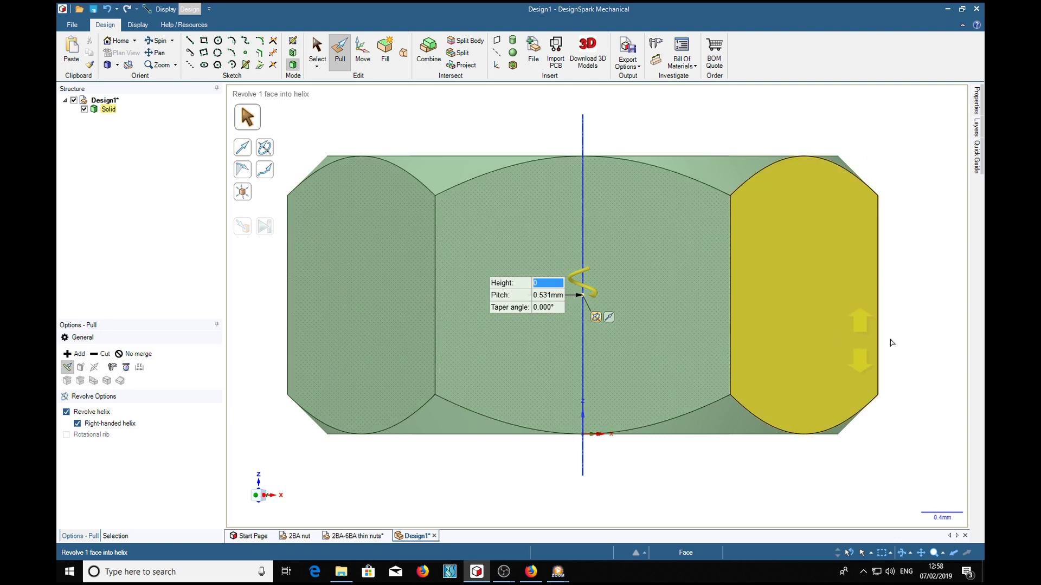
# Step: Angle the view and select the nut's left and right opposite hex flats
pyautogui.scroll(-3, 929, 339)
pyautogui.moveTo(815, 181); pyautogui.dragTo(917, 194, button='middle')
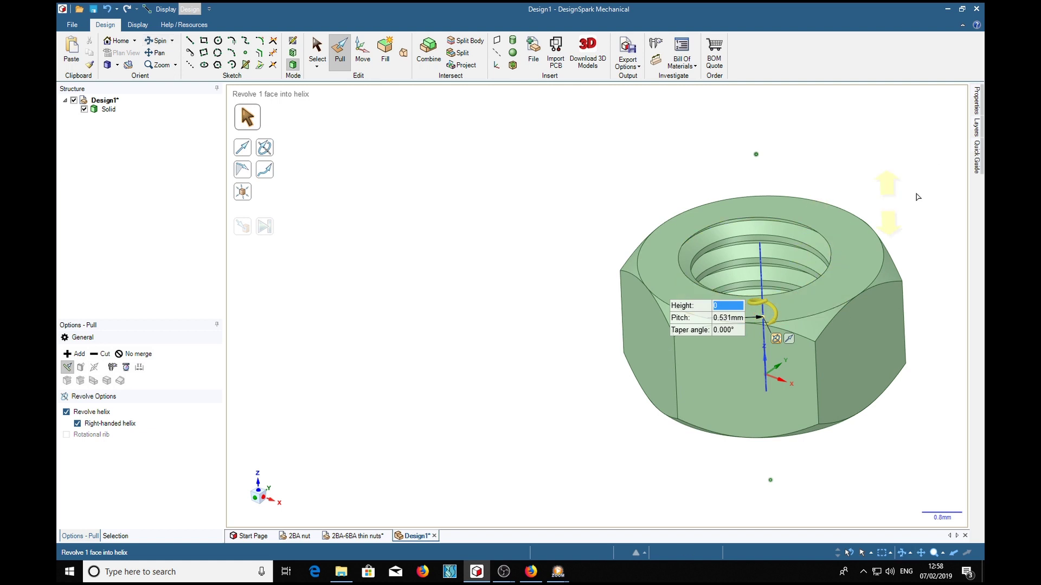
pyautogui.keyDown('shift'); pyautogui.moveTo(929, 250); pyautogui.dragTo(766, 245, button='middle'); pyautogui.keyUp('shift')
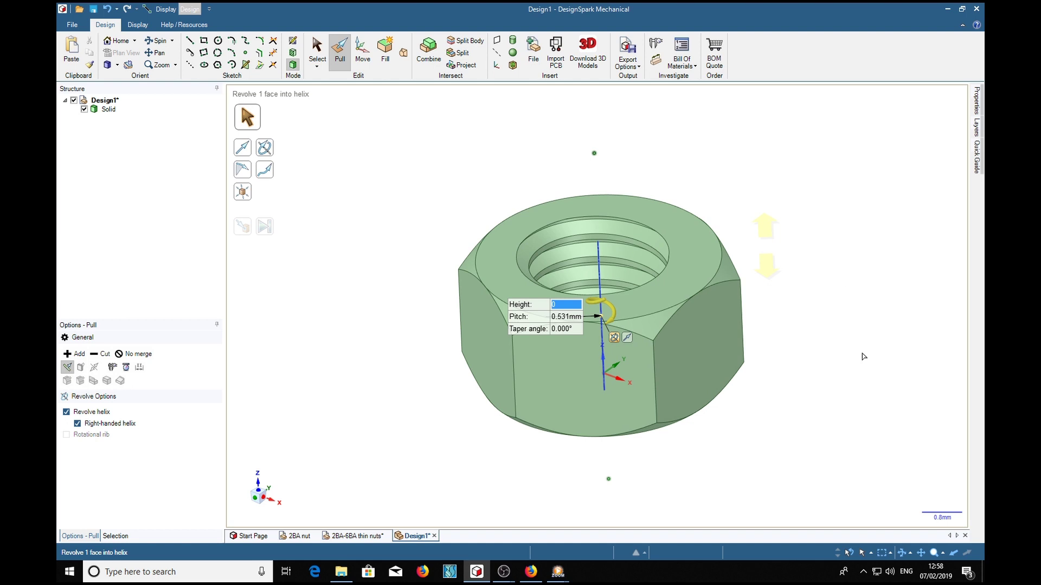
pyautogui.click(475, 343)
pyautogui.click(475, 343)
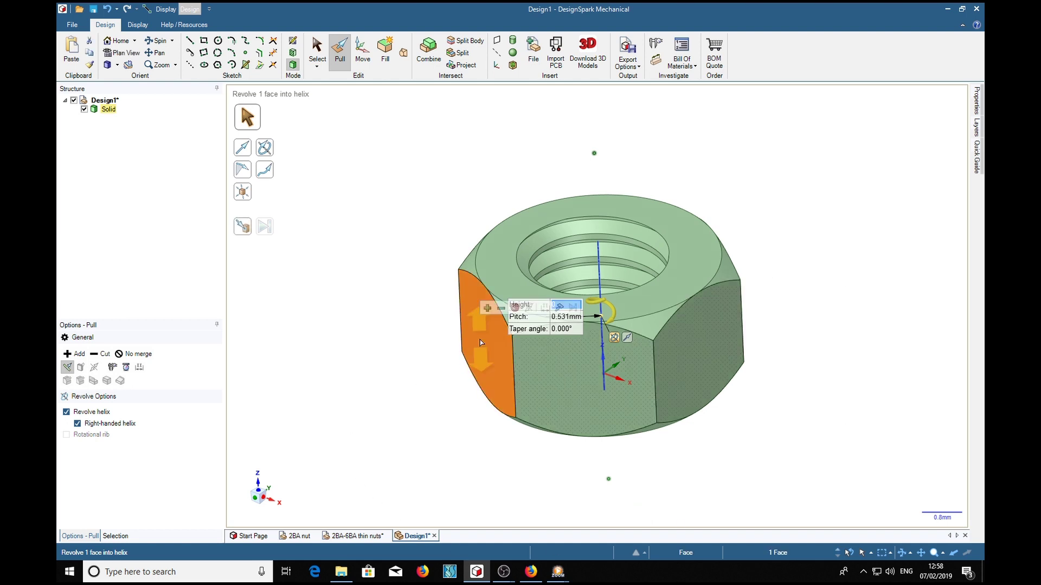
pyautogui.moveTo(846, 467); pyautogui.dragTo(760, 483, button='middle')
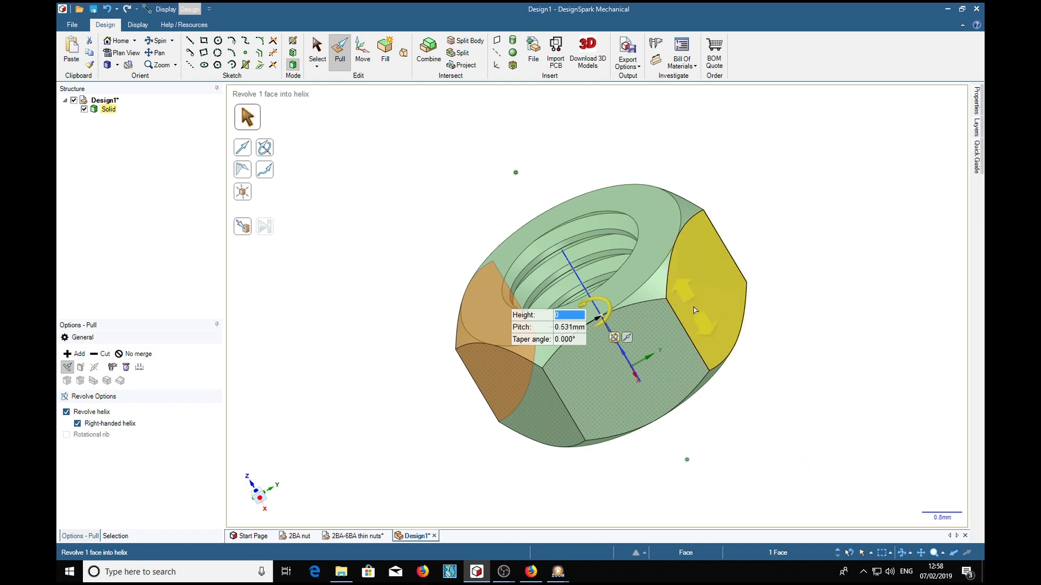
pyautogui.keyDown('ctrl'); pyautogui.click(711, 303); pyautogui.keyUp('ctrl')
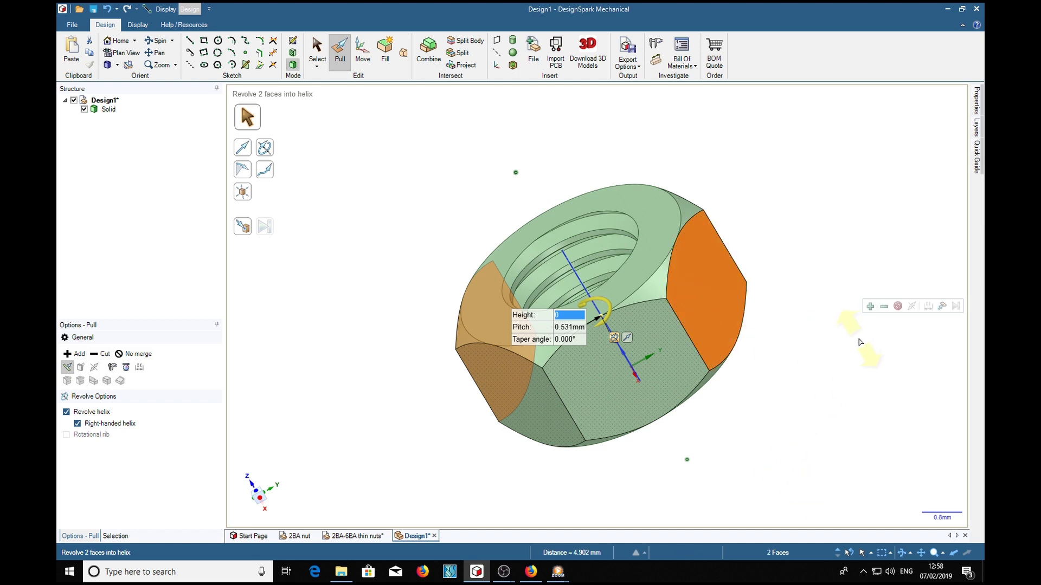
# Step: Cut the nut in section to inspect the internal thread, then restore the whole nut in home view
pyautogui.press('x')
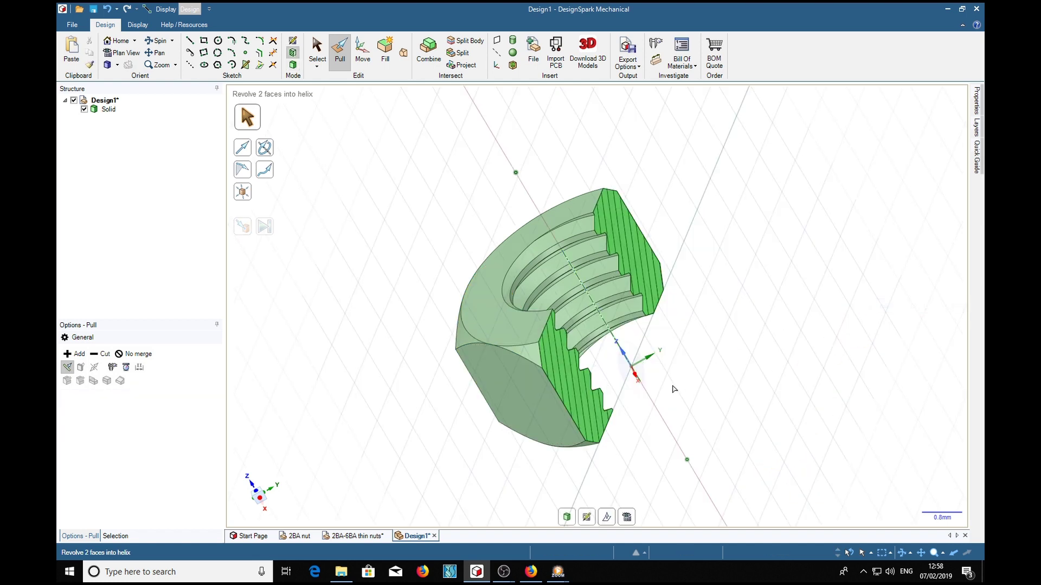
pyautogui.press('v')
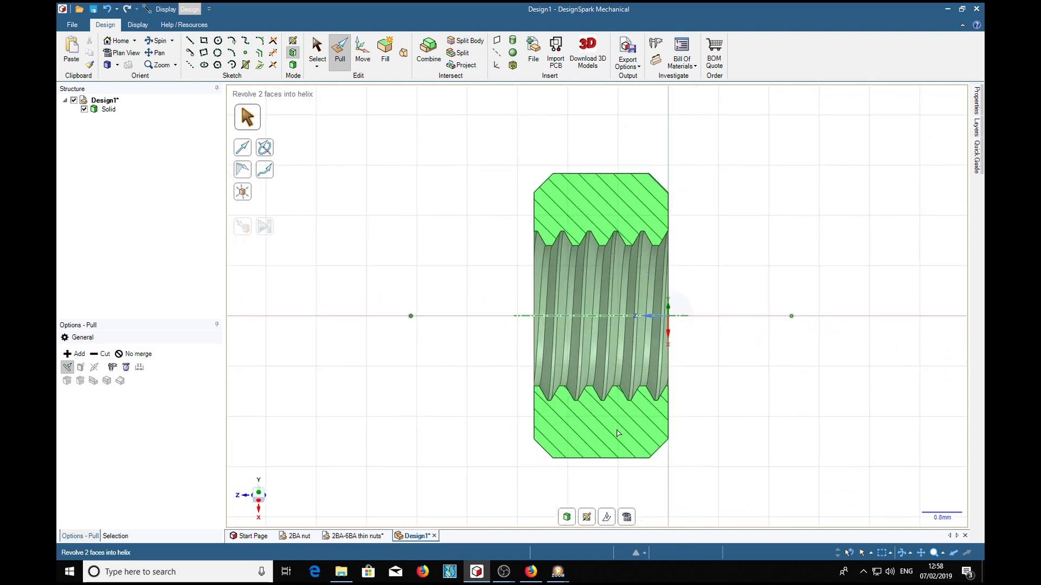
pyautogui.moveTo(828, 362)
pyautogui.mouseDown(button='middle')
pyautogui.moveTo(825, 353)
pyautogui.moveTo(779, 411)
pyautogui.moveTo(690, 418)
pyautogui.moveTo(828, 356)
pyautogui.mouseUp(button='middle')
pyautogui.moveTo(764, 355); pyautogui.dragTo(785, 395, button='middle')
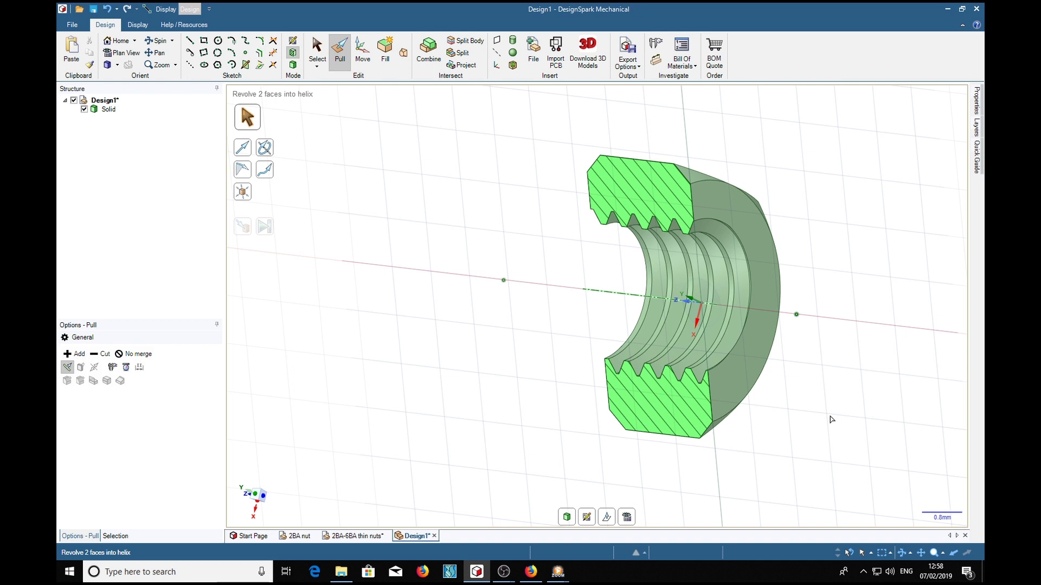
pyautogui.press('d')
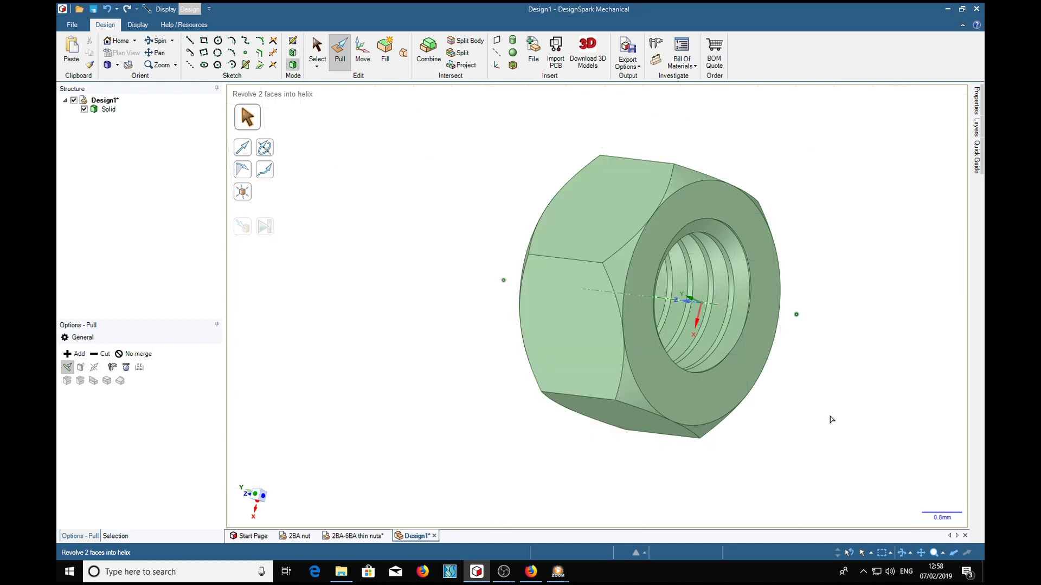
pyautogui.press('h')
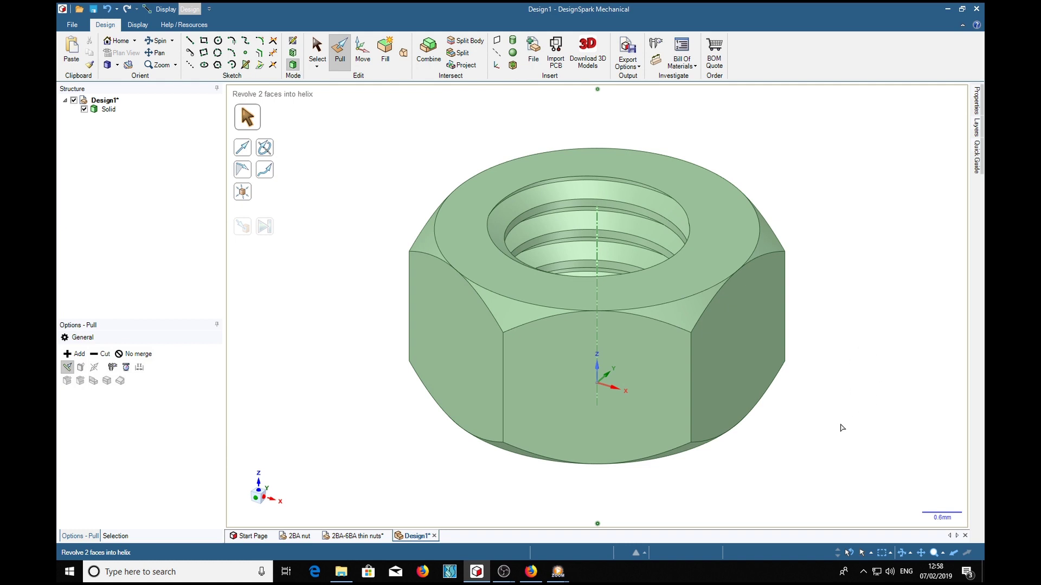
pyautogui.scroll(-2, 842, 429)
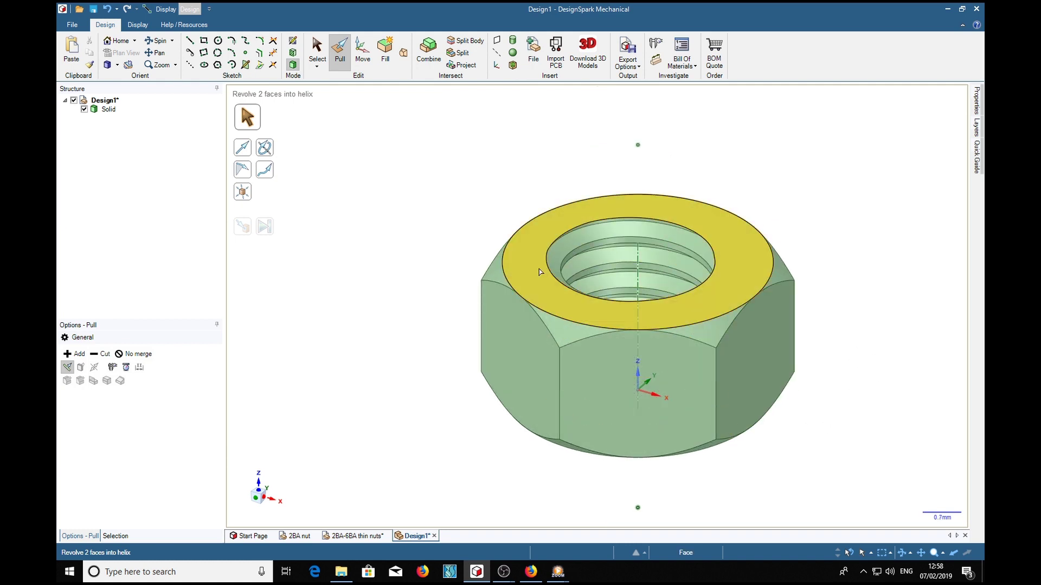
# Step: Rename the Design1 component to '6BA nut' in the Structure tree
pyautogui.rightClick(107, 103)
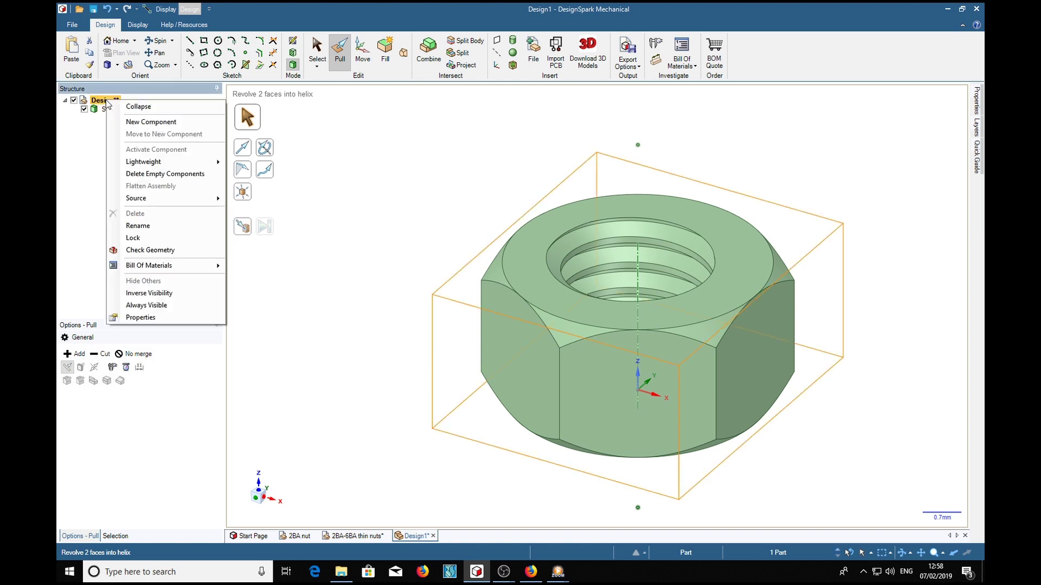
pyautogui.click(143, 226)
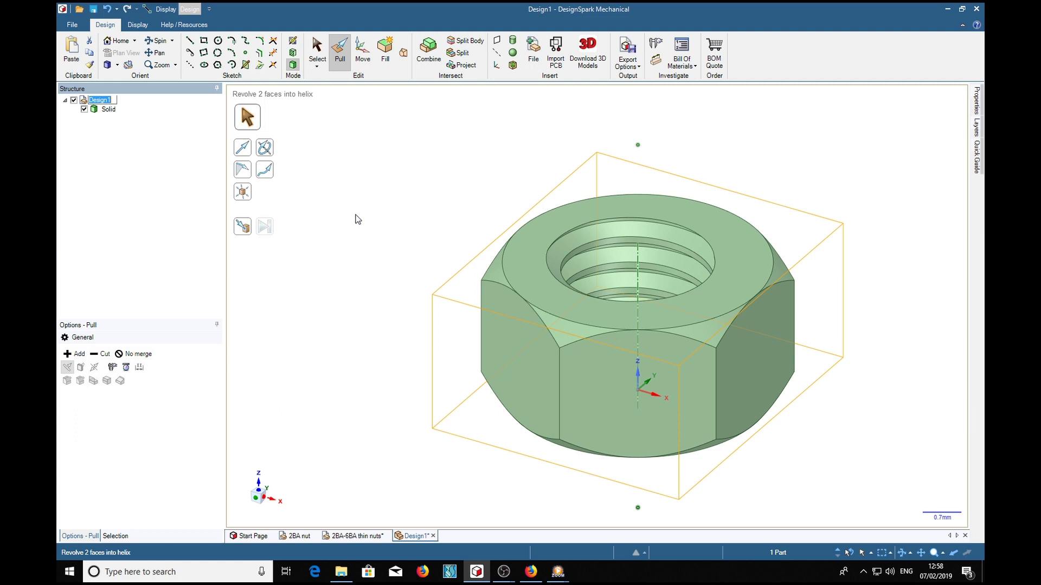
pyautogui.write('6BA nut')
pyautogui.press('Return')
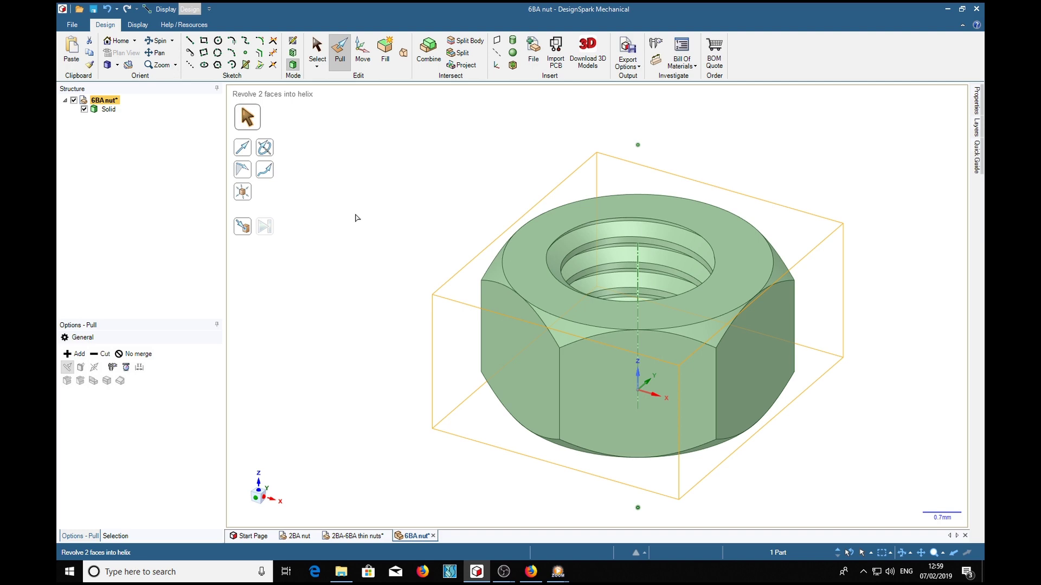